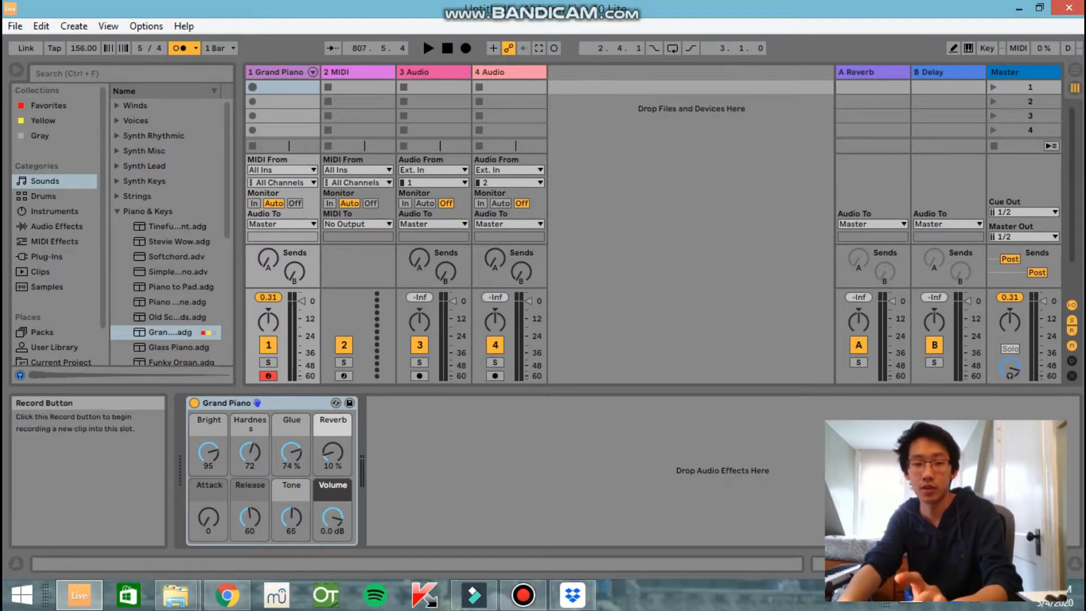
Record a four-bar piano clip in the first slot of the Grand Piano track and open its notes
left_click(252, 86)
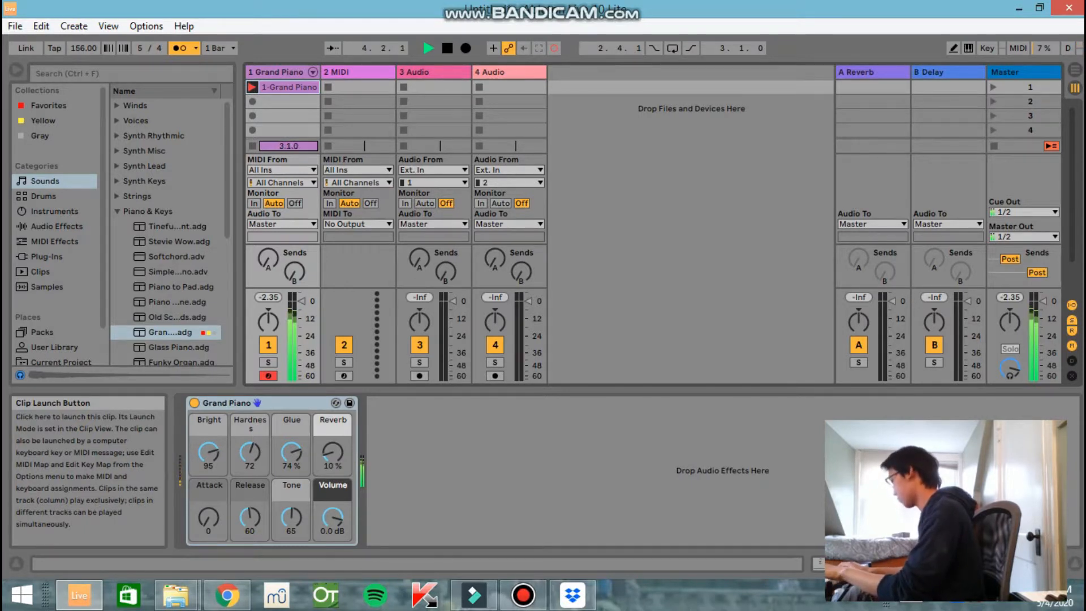
key("space")
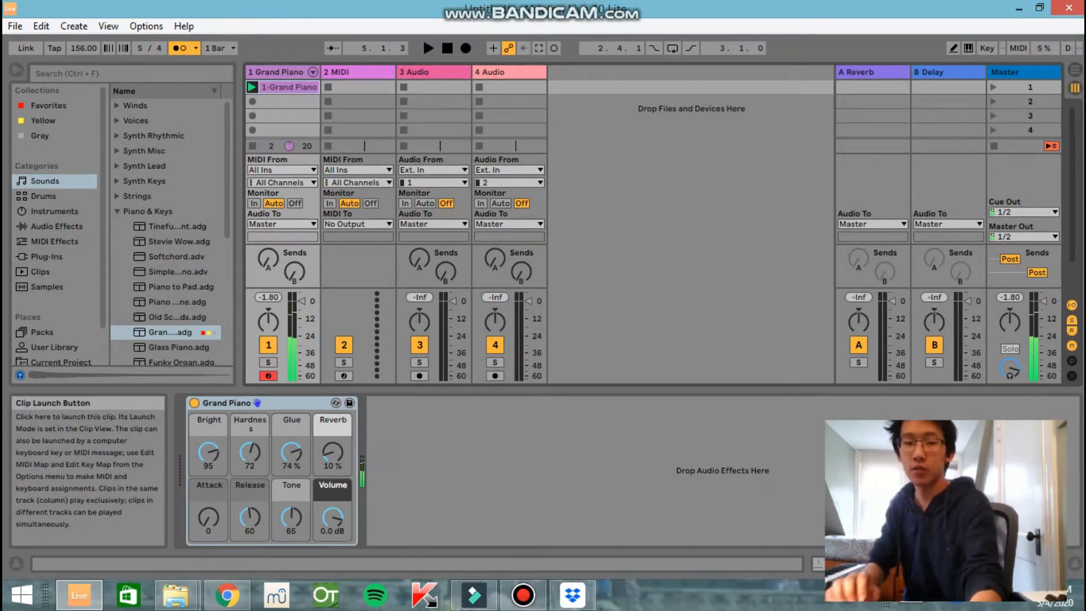
left_click(289, 102)
double_click(289, 87)
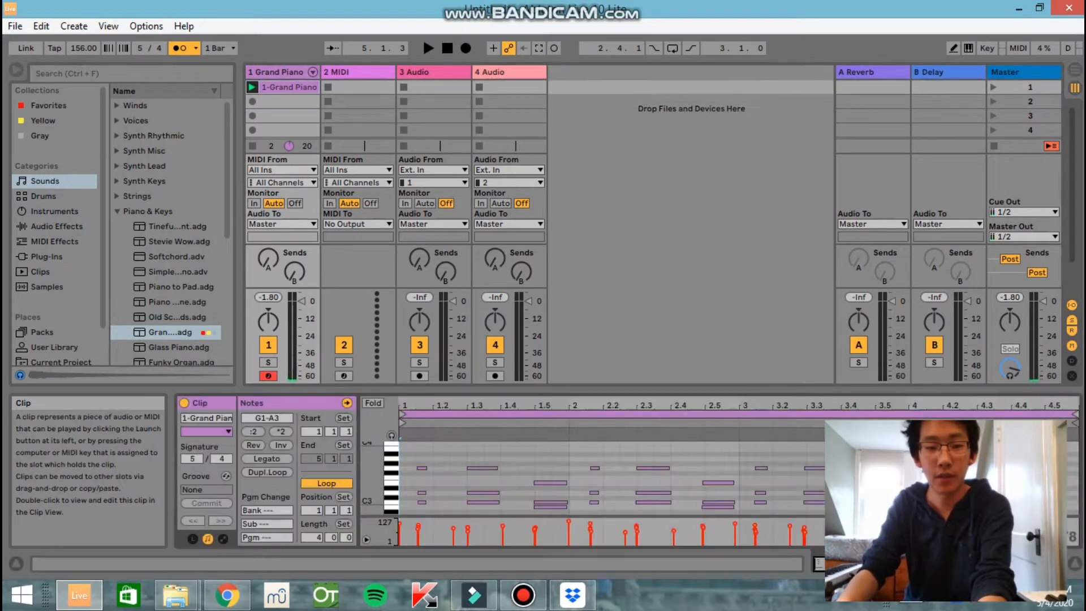
Delete both audio tracks and insert a new MIDI track after the existing one
left_click(358, 72)
left_click(433, 71)
key("Delete")
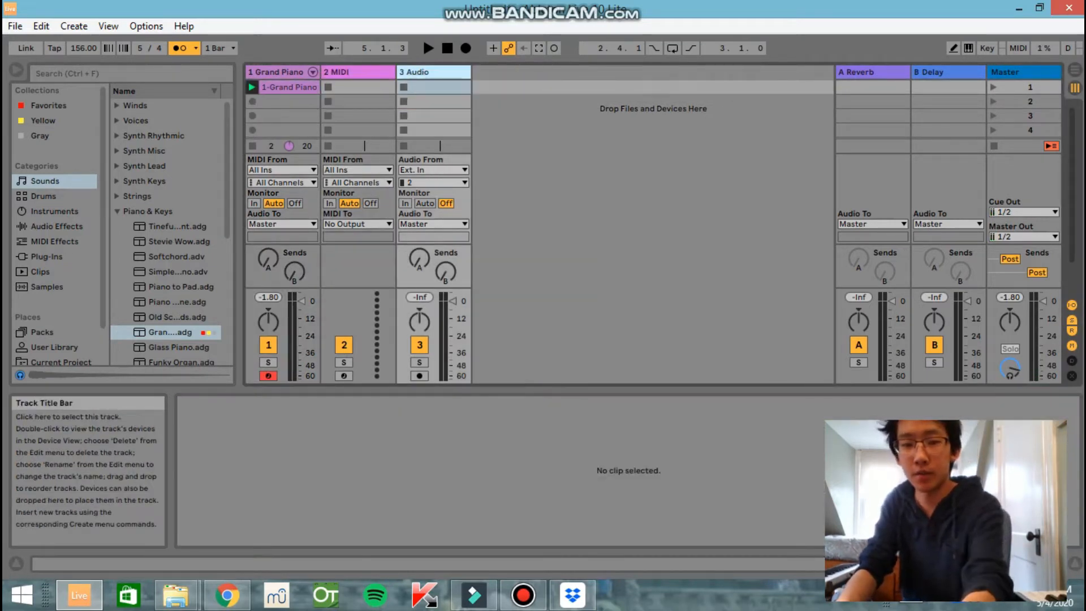
key("Delete")
right_click(429, 74)
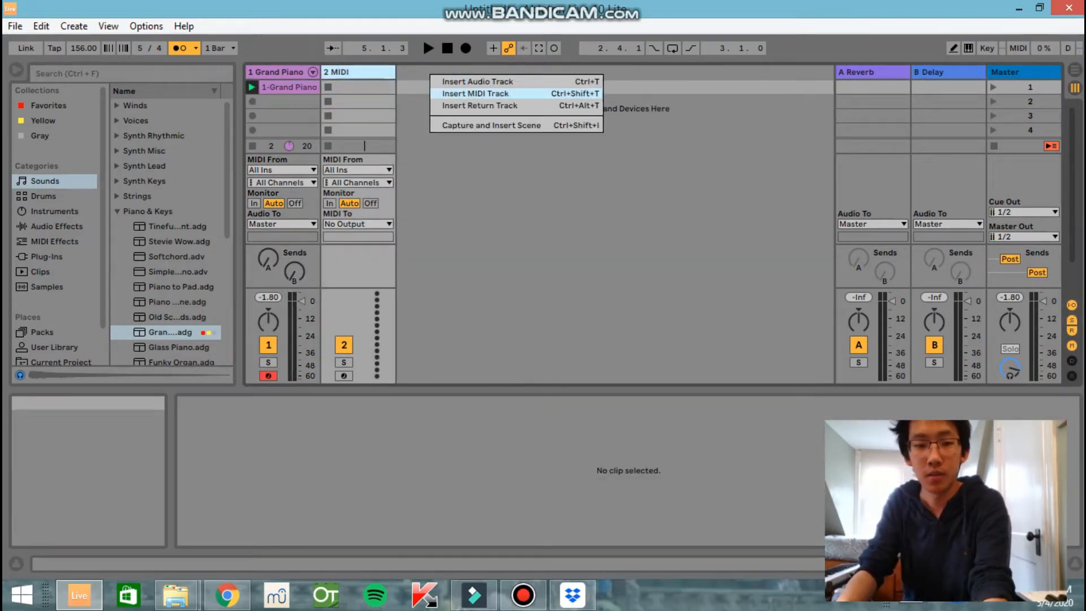
left_click(475, 94)
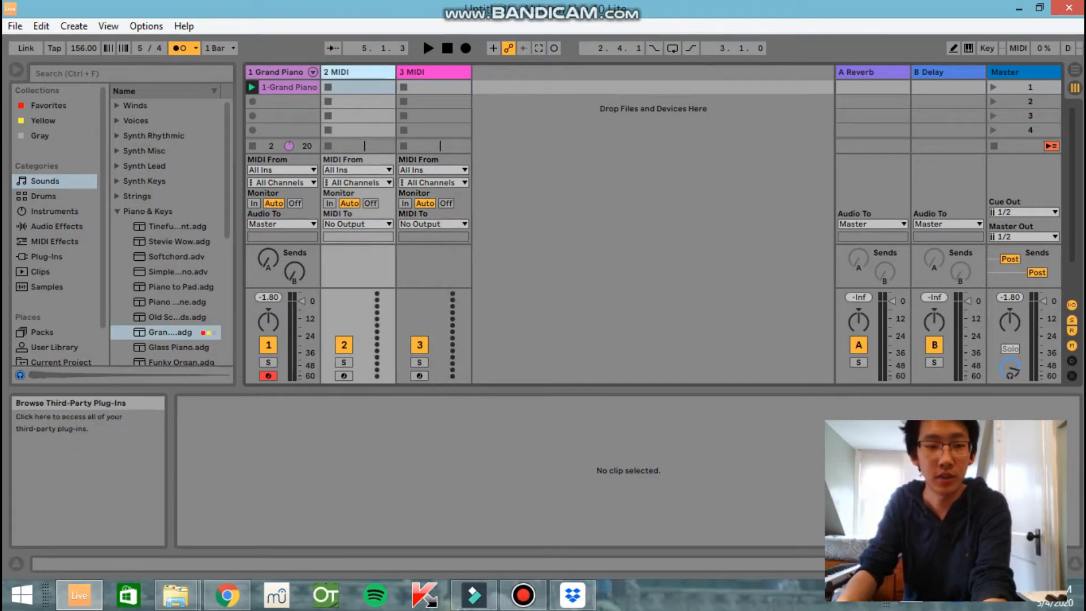
Preview the Crushed Ice, Coral and Chromatone drum kits and load Coral Kit onto the second track
left_click(44, 195)
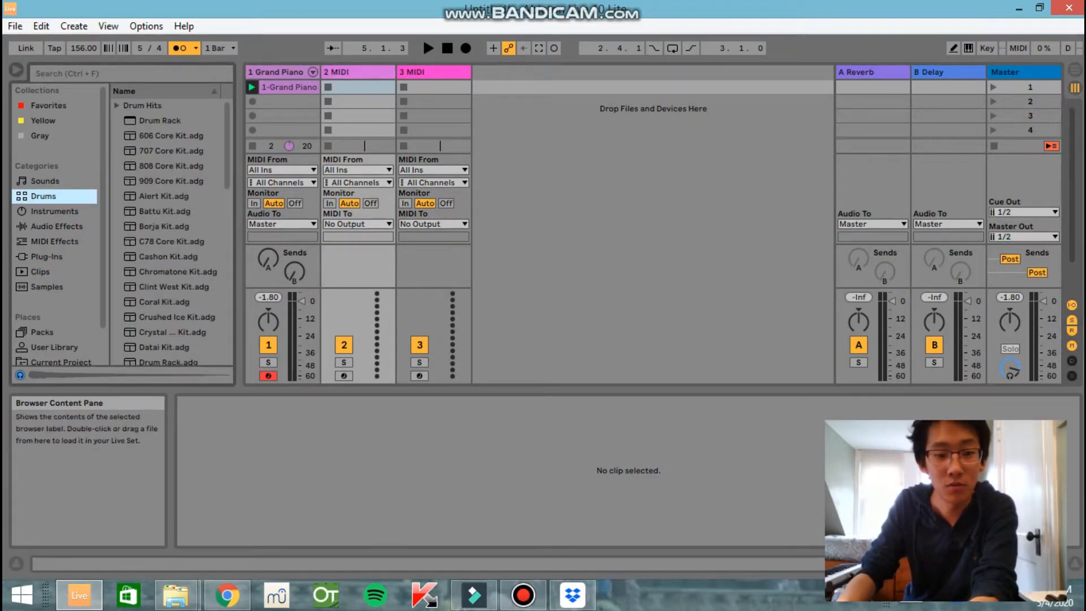
left_click(172, 332)
left_click(176, 317)
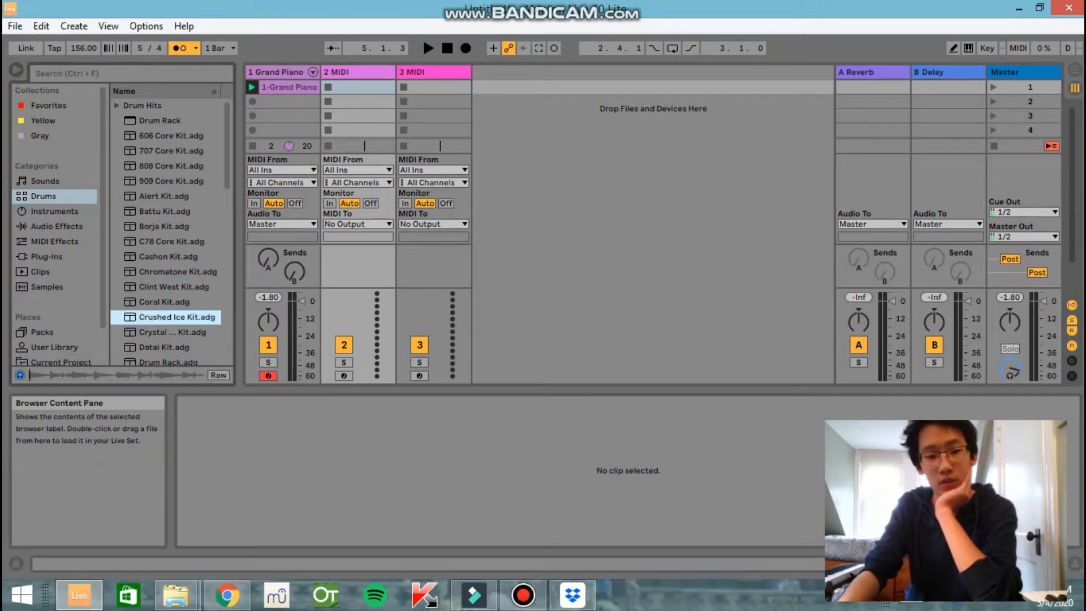
left_click(164, 302)
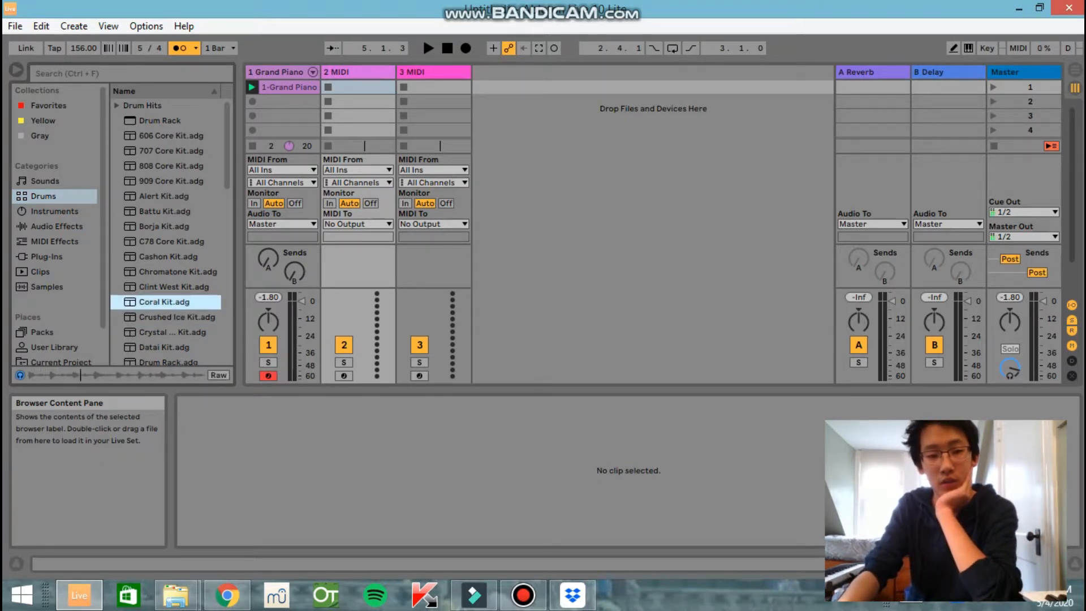
left_click(177, 272)
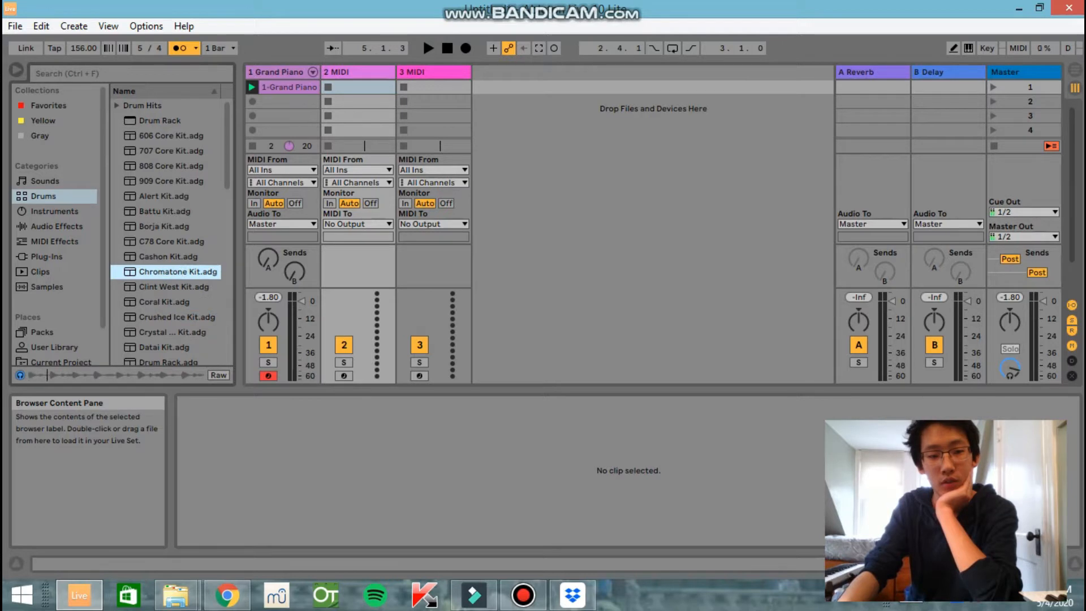
left_click(164, 302)
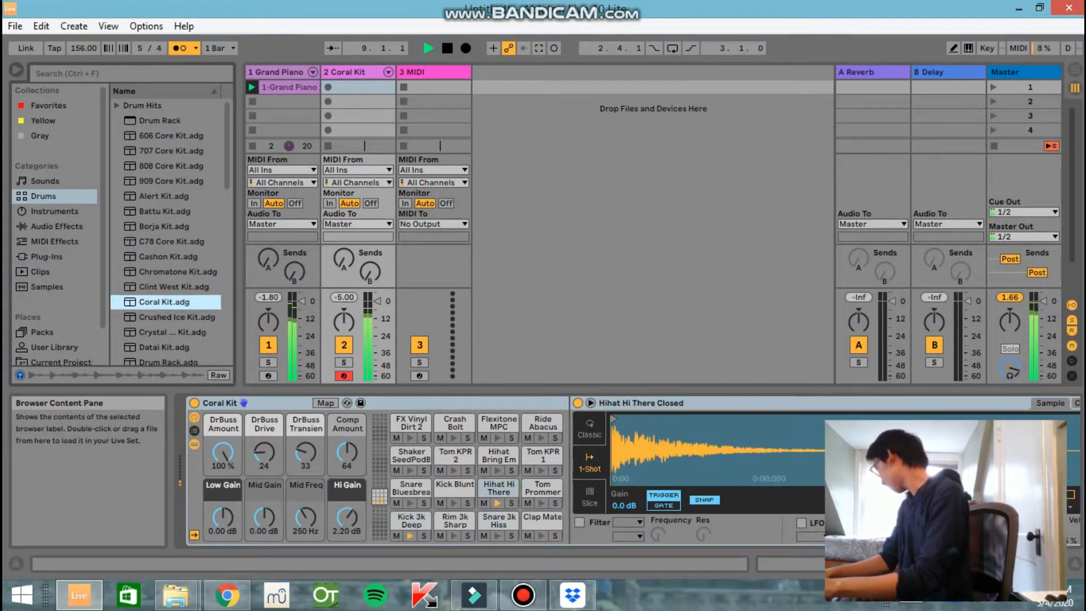
Play the piano loop to try out the Coral Kit drums against it, leaving its first clip slot empty
key("space")
key("space")
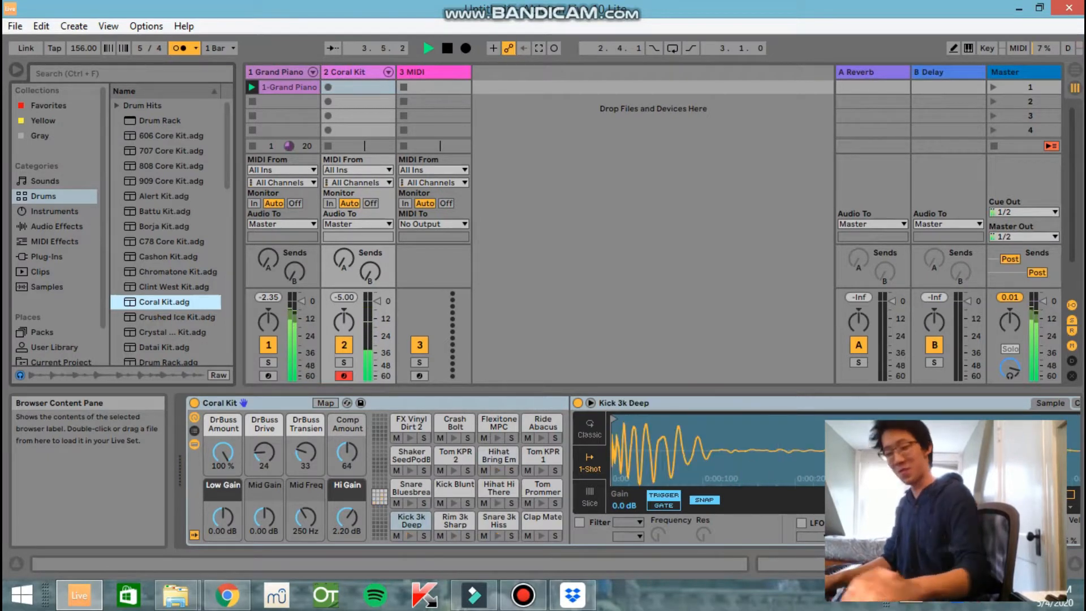
key("space")
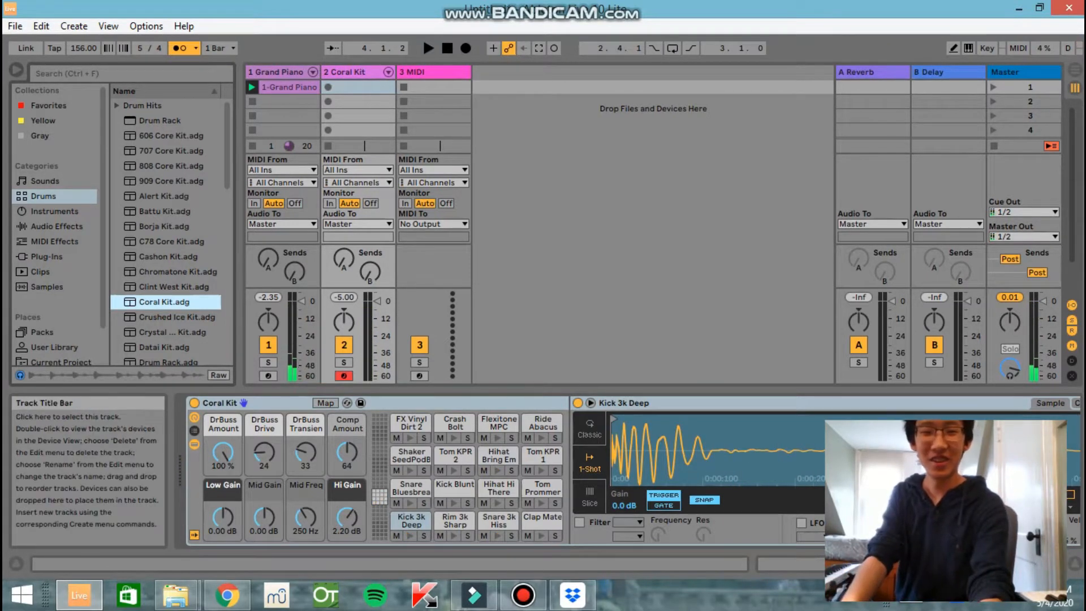
double_click(327, 87)
key("Delete")
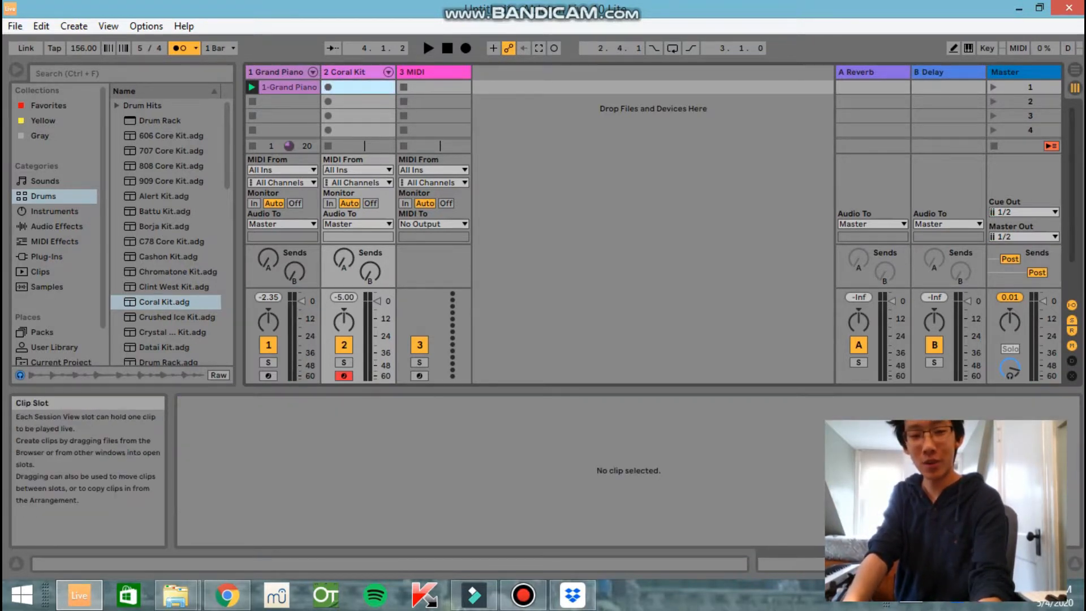
left_click(523, 595)
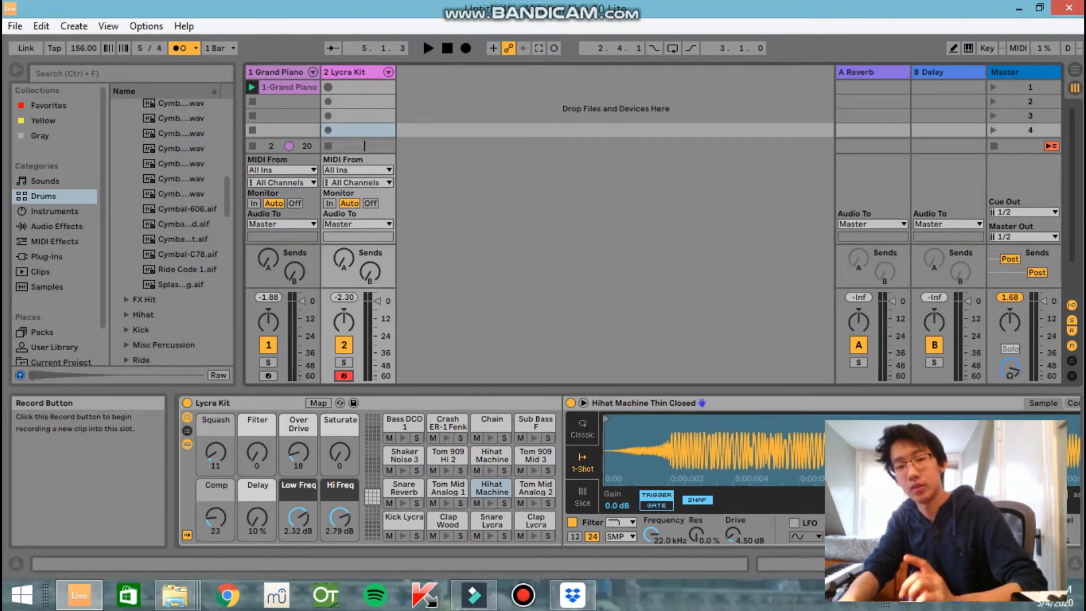
left_click(328, 87)
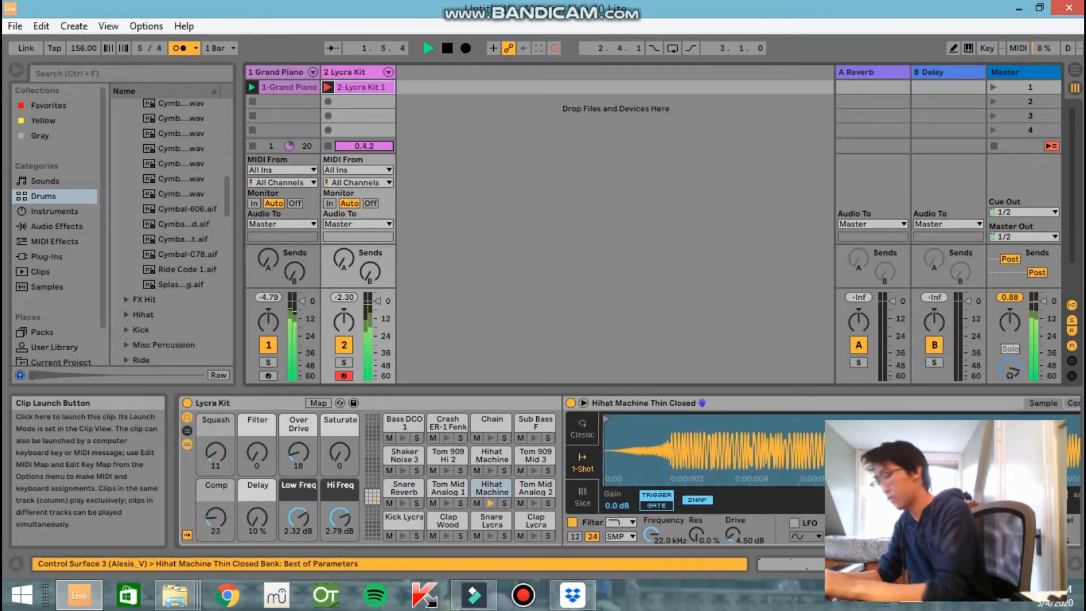
key("space")
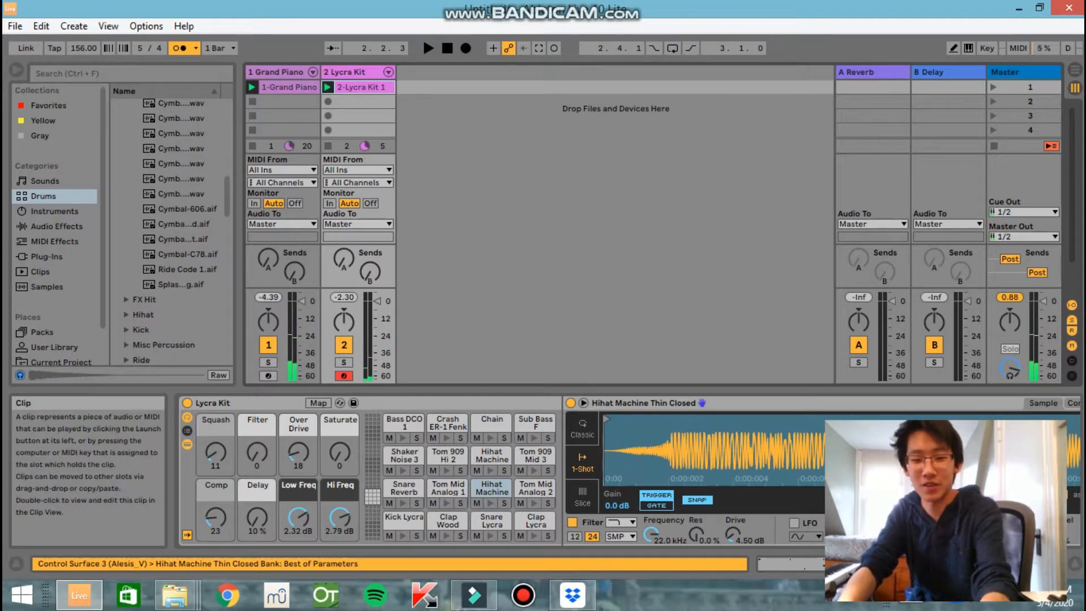
key("Delete")
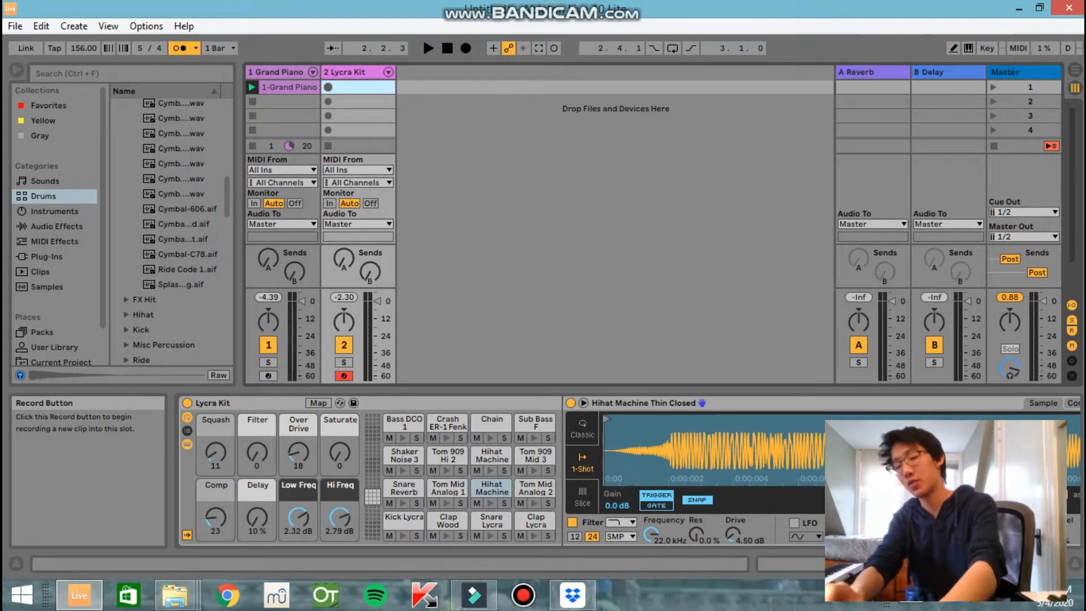
left_click(328, 87)
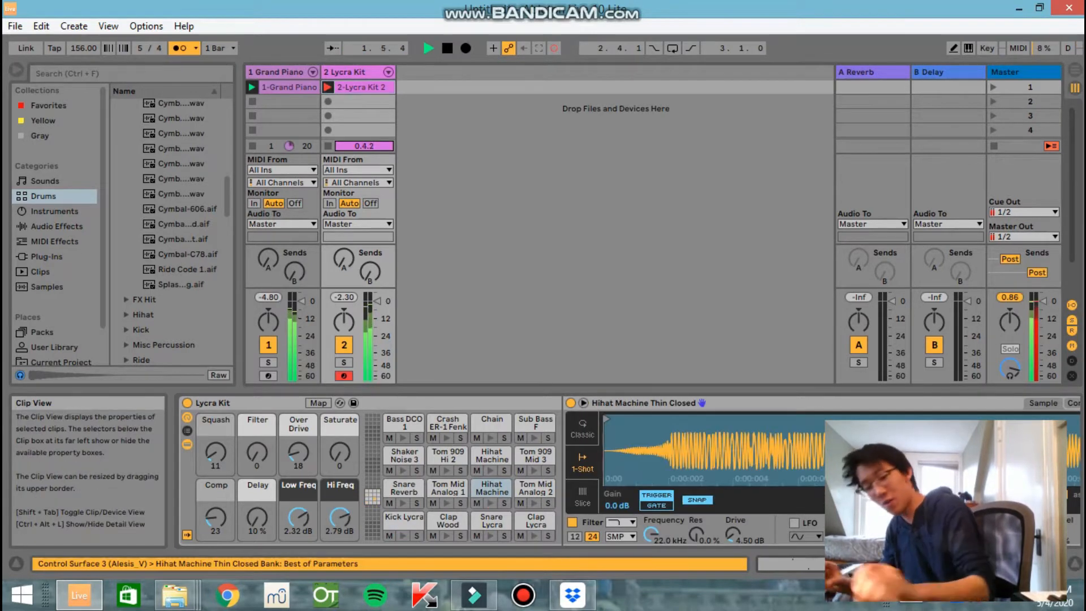
key("space")
key("ctrl+z")
Record an eight-bar drum clip in the first slot of the Lycra Kit track over the piano loop and play it back
left_click(328, 87)
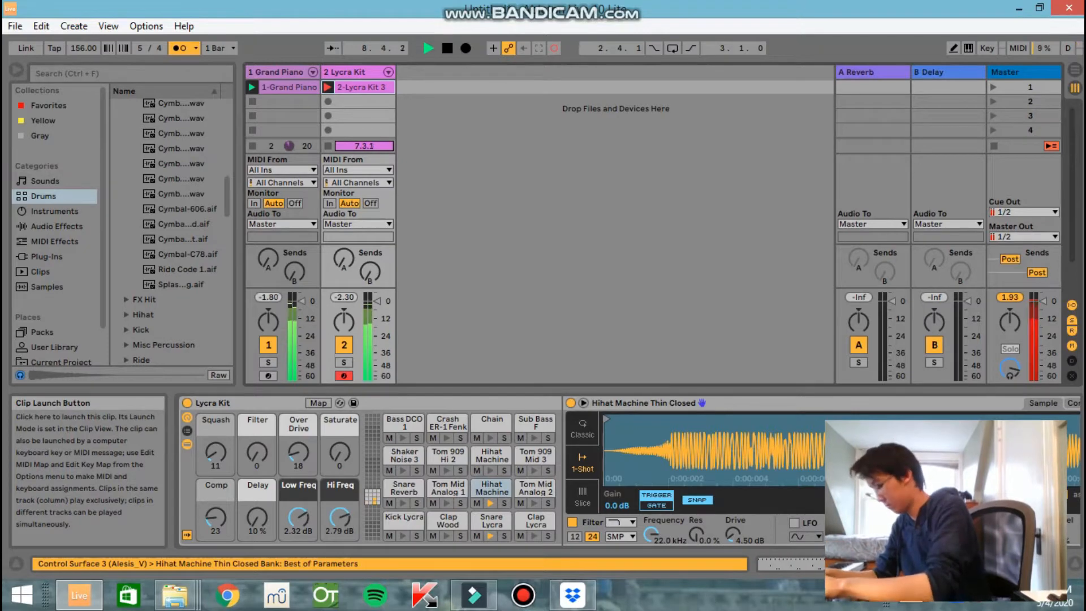
key("space")
key("space")
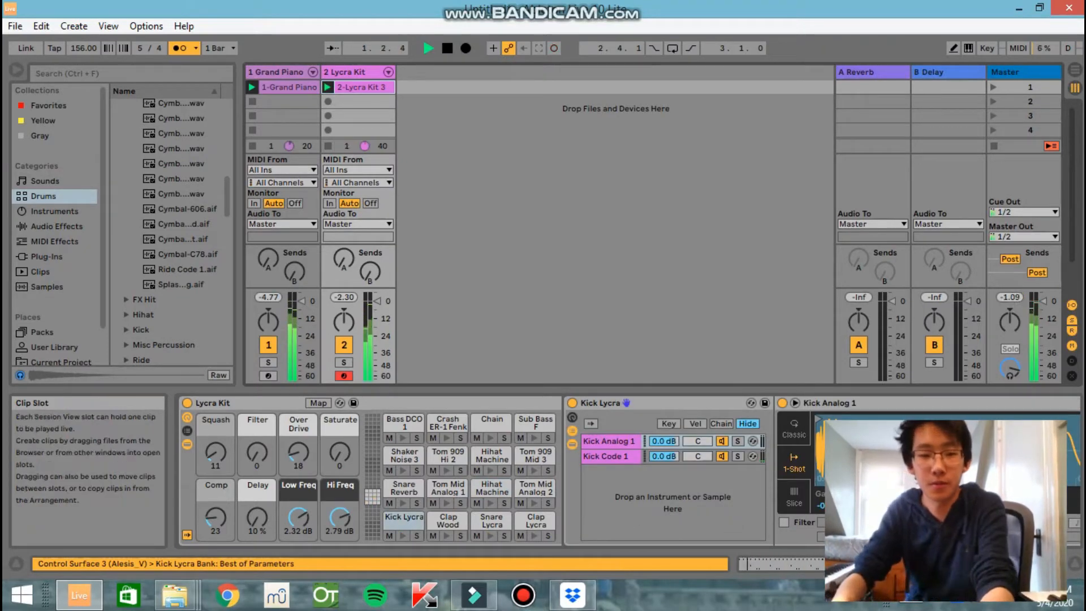
Open the drum clip in an enlarged note editor, add Kick Lycra and Crash ER-1 Fenk notes at 1.1.1, and play it back
double_click(361, 88)
key("space")
left_click_drag(509, 389, 509, 193)
double_click(488, 506)
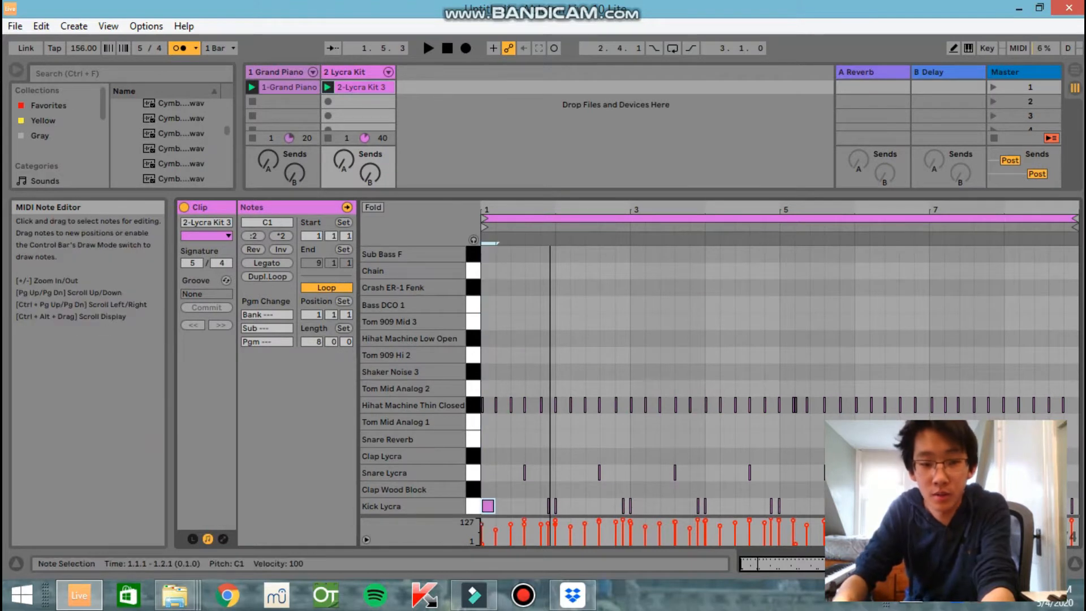
double_click(487, 288)
key("space")
key("space")
right_click(433, 75)
left_click(478, 94)
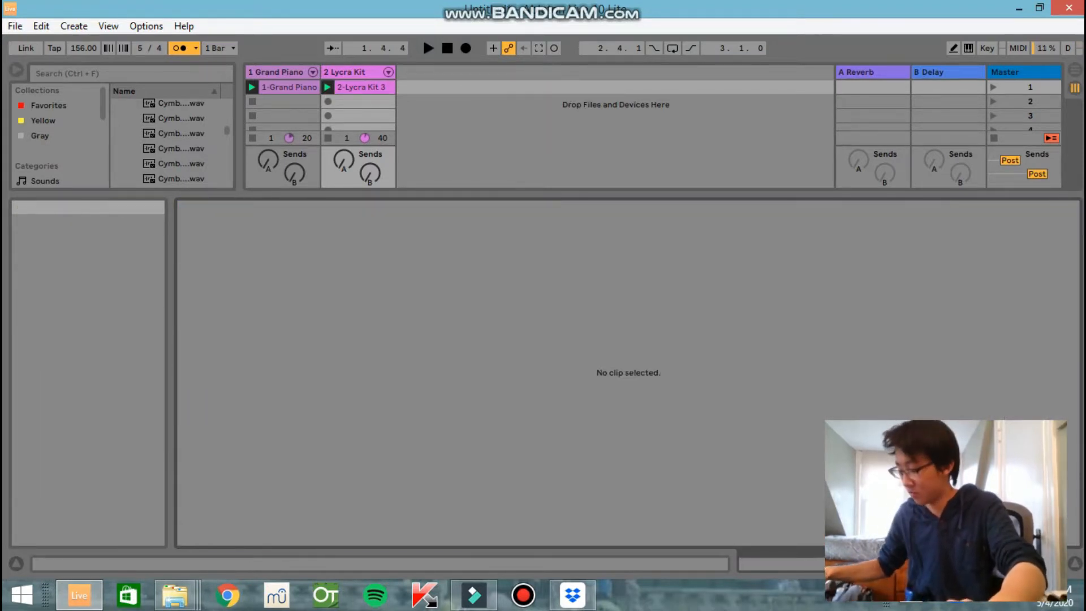
Hot-swap the Snare Lycra pad of the Lycra Kit with the Snare 70s MPC 4 sample and listen to the loop
double_click(351, 73)
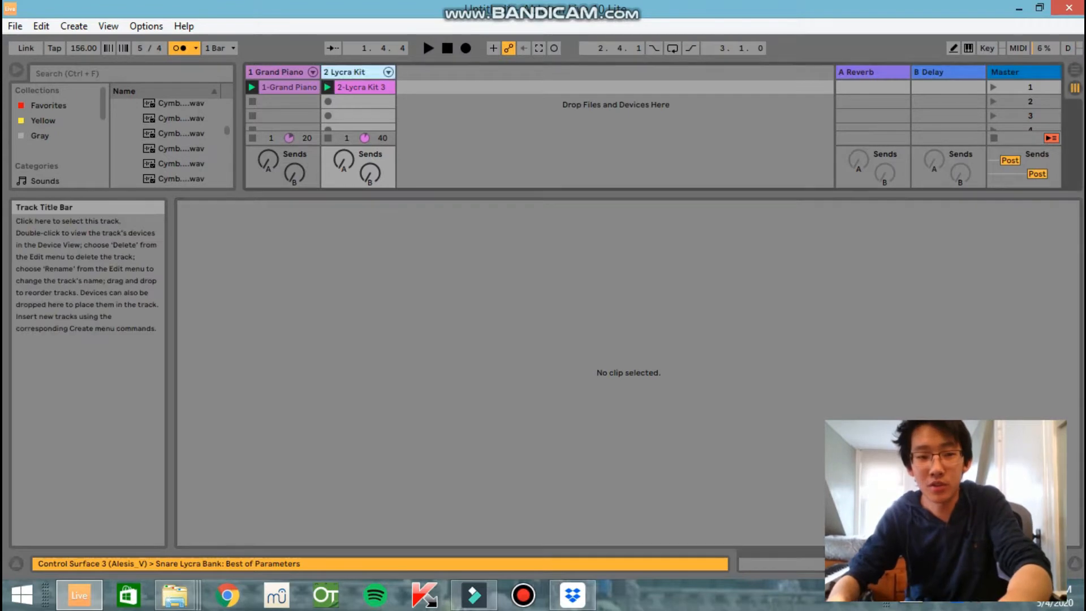
left_click(505, 523)
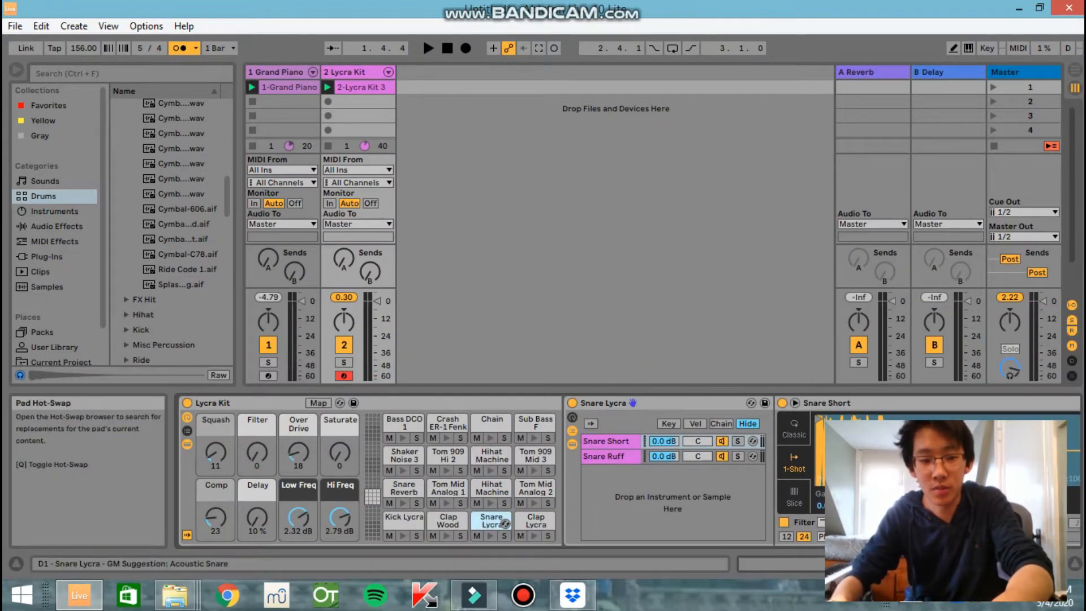
key("Down")
key("Down")
key("Down")
key("Down")
key("Down")
key("Down")
key("Down")
key("Down")
key("Down")
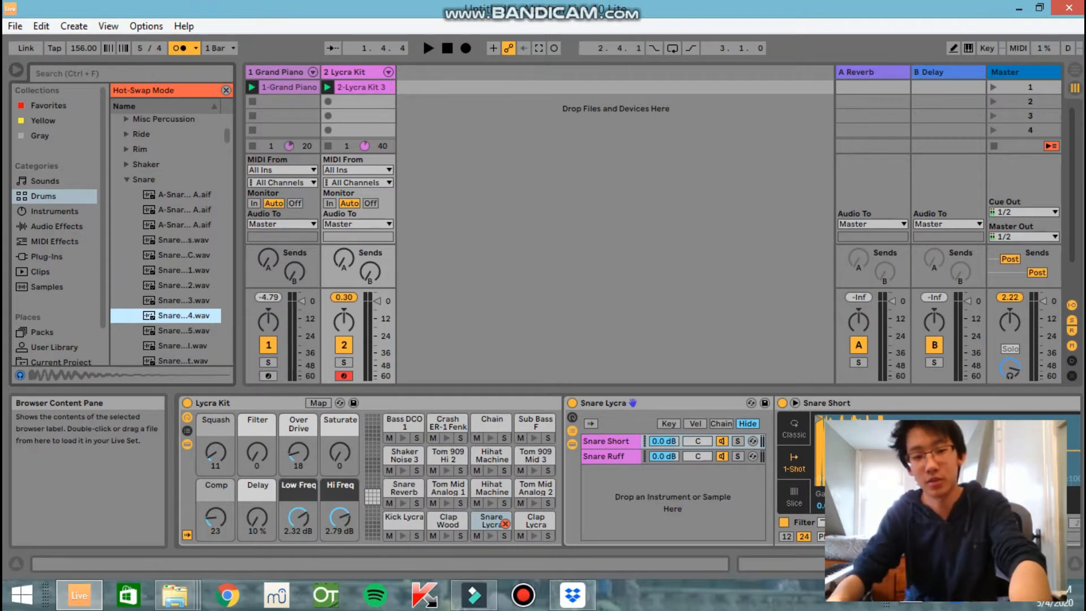
key("Return")
key("space")
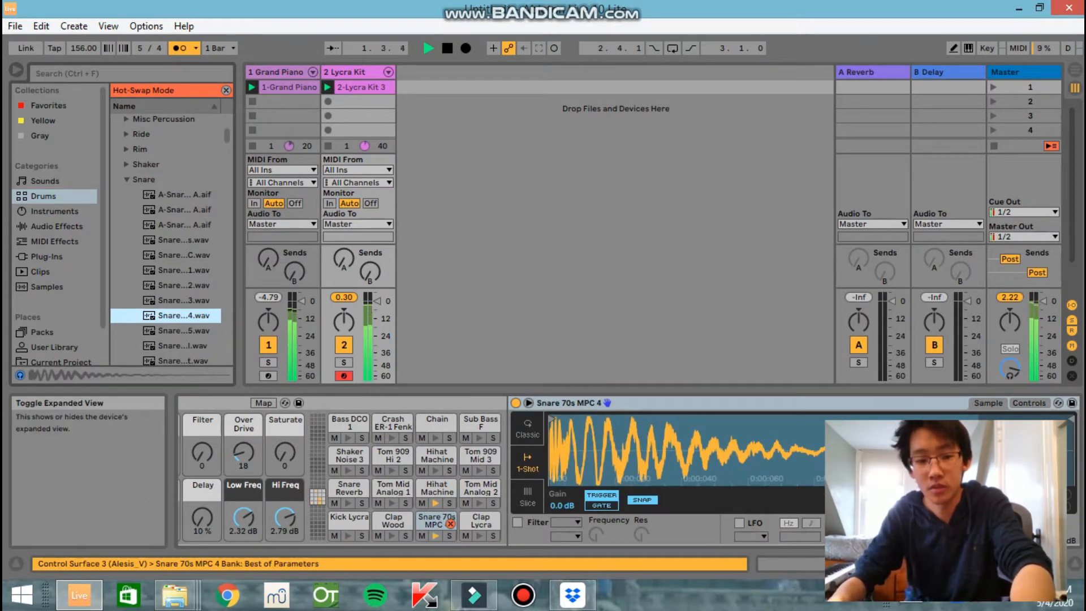
key("space")
Replace the swapped snare pad's sample with Snare 70s MPC 2 and play the loop to check it
key("Down")
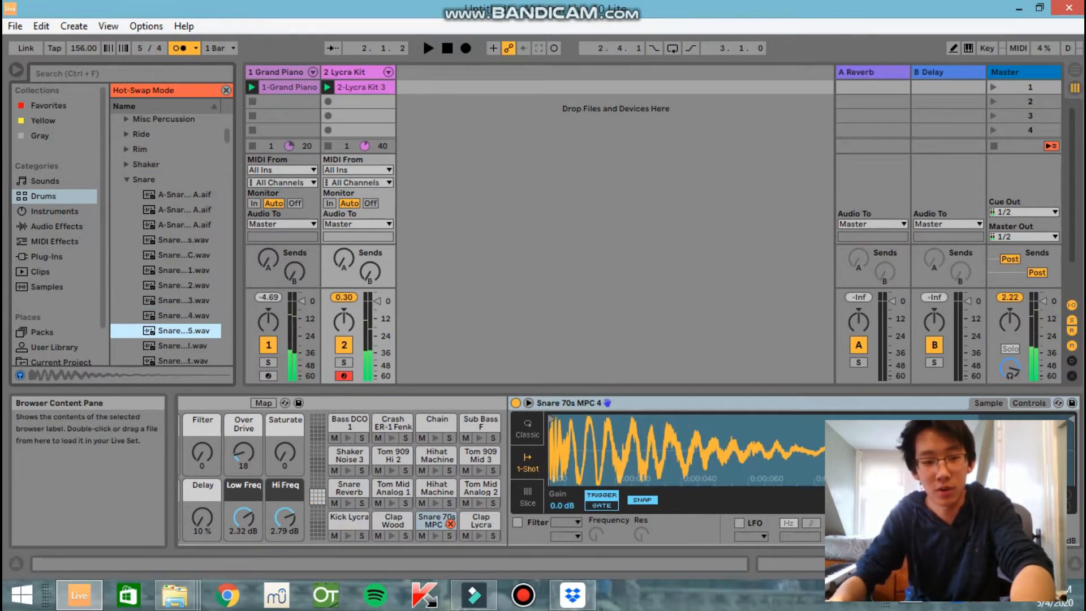
left_click(184, 285)
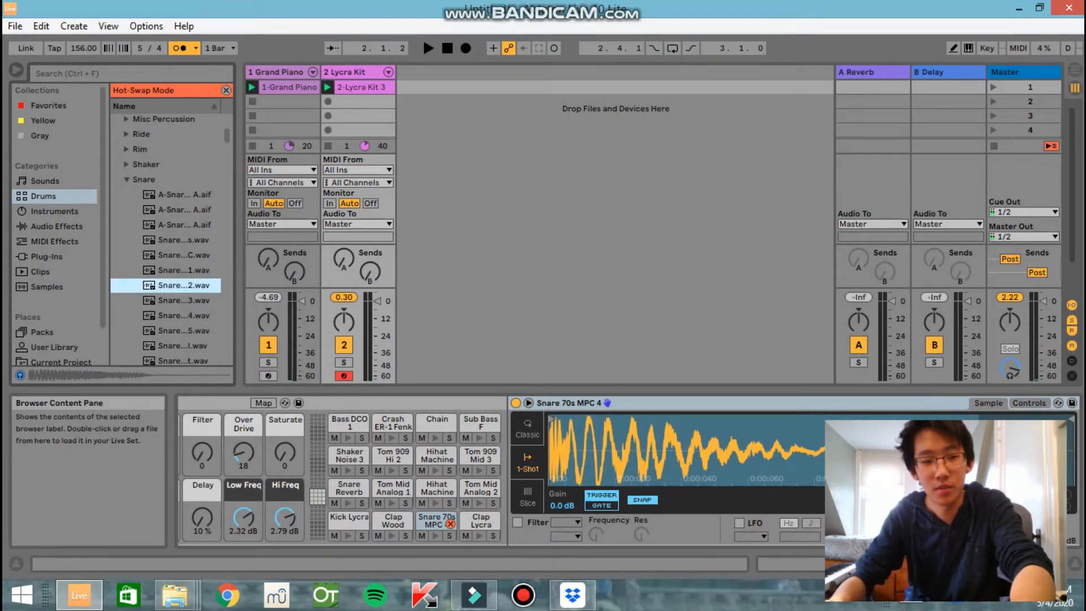
key("Return")
key("space")
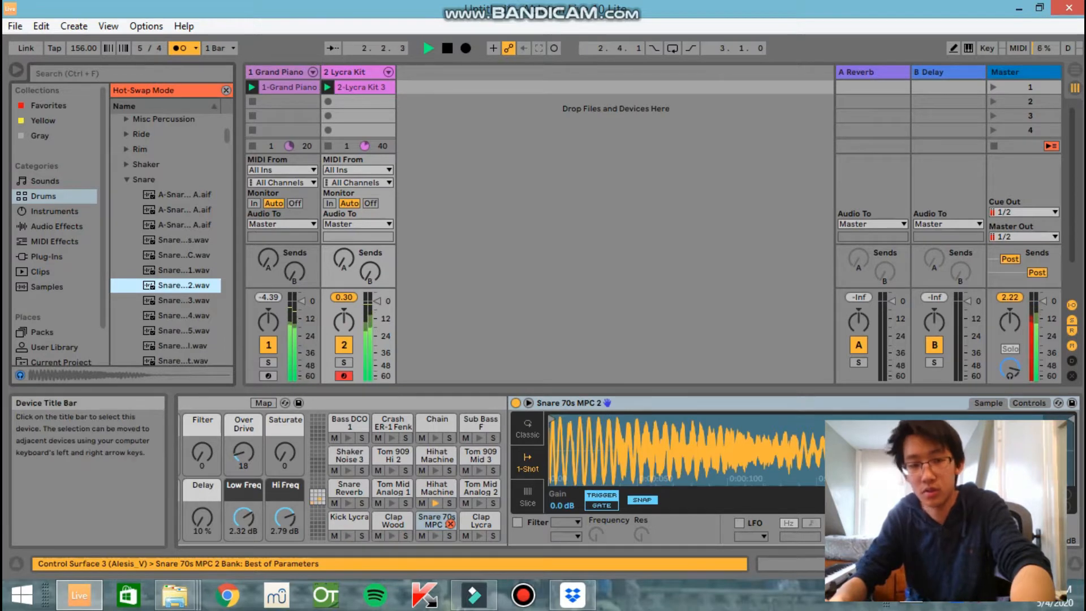
key("space")
Try the Reverb audio effect on the Lycra Kit track during playback and remove it again
left_click(354, 73)
left_click(55, 211)
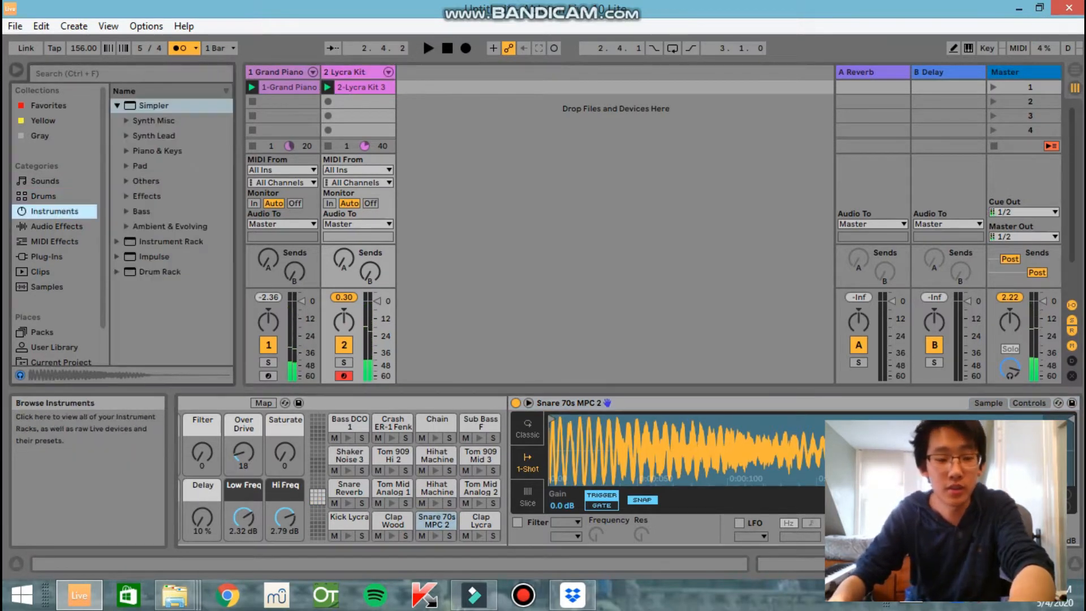
left_click(57, 226)
double_click(152, 136)
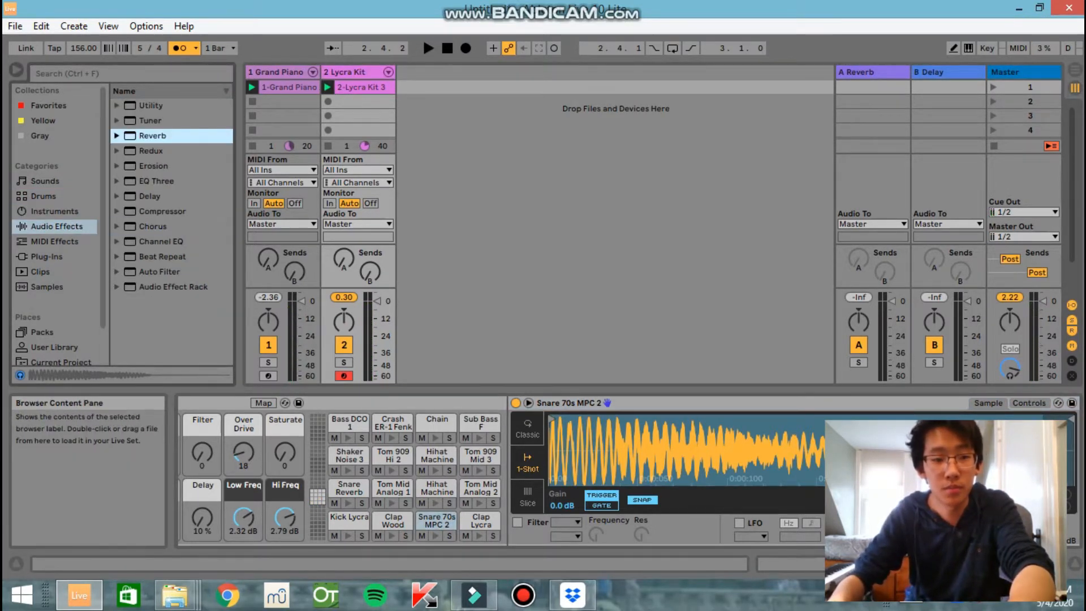
left_click(427, 47)
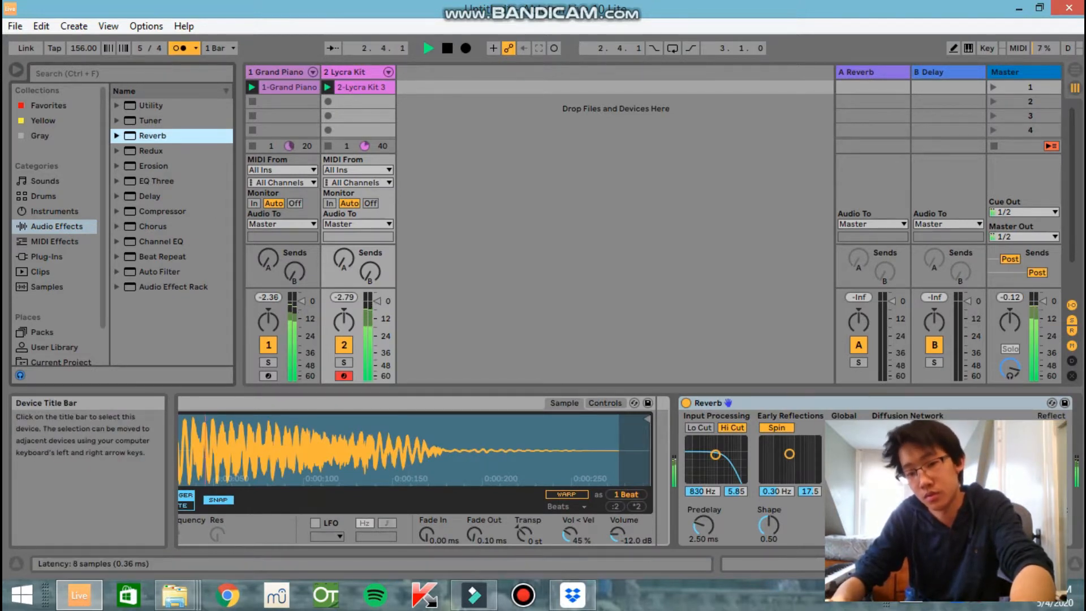
key("space")
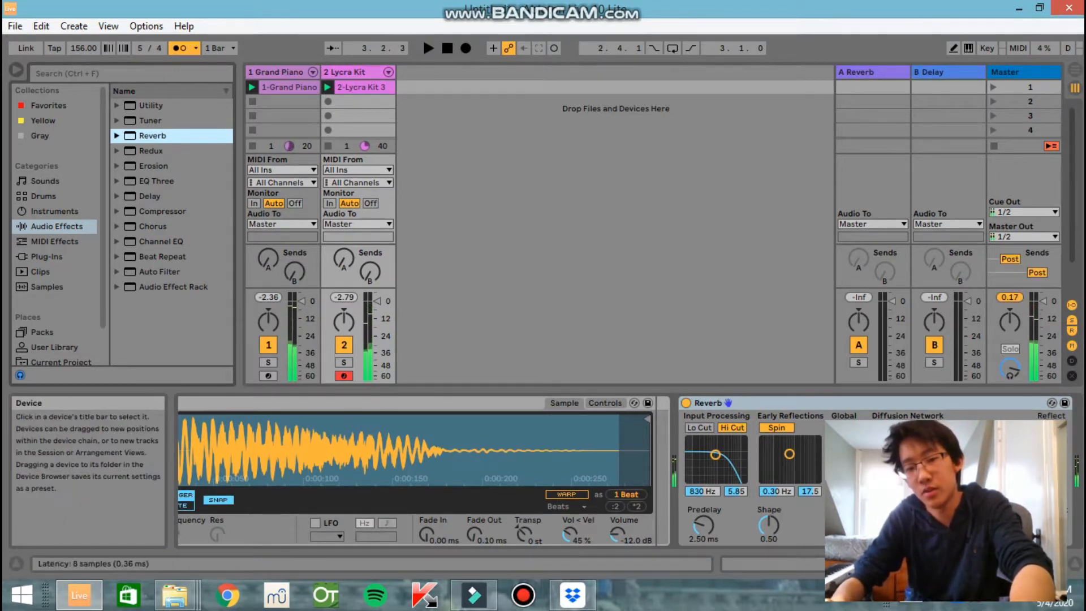
key("Delete")
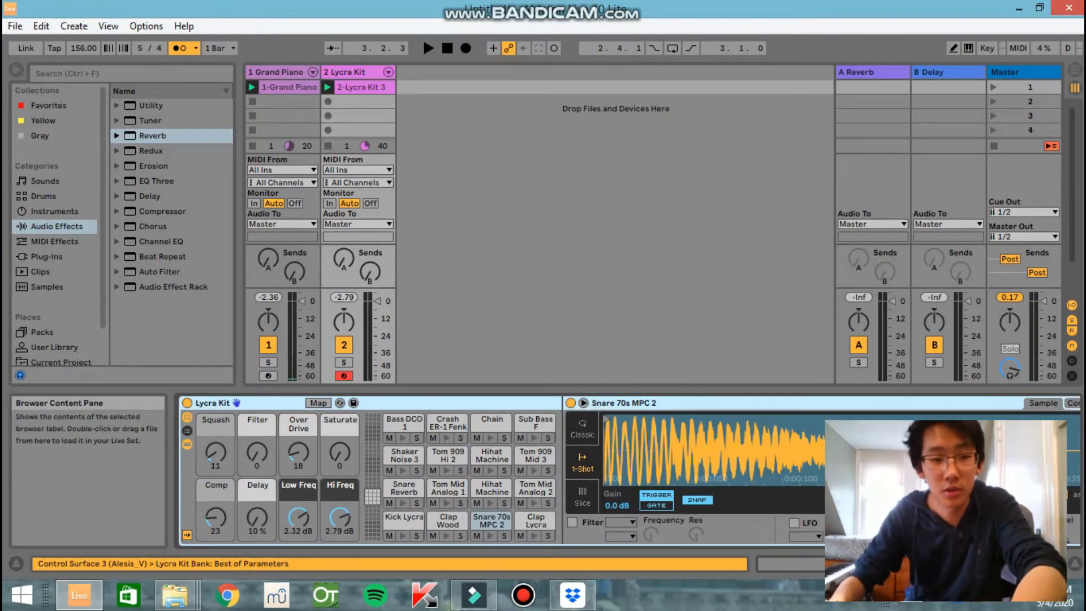
Add the Compressor audio effect to the Lycra Kit track and play the loop to check it
left_click(117, 212)
scroll(166, 226, "down", 5)
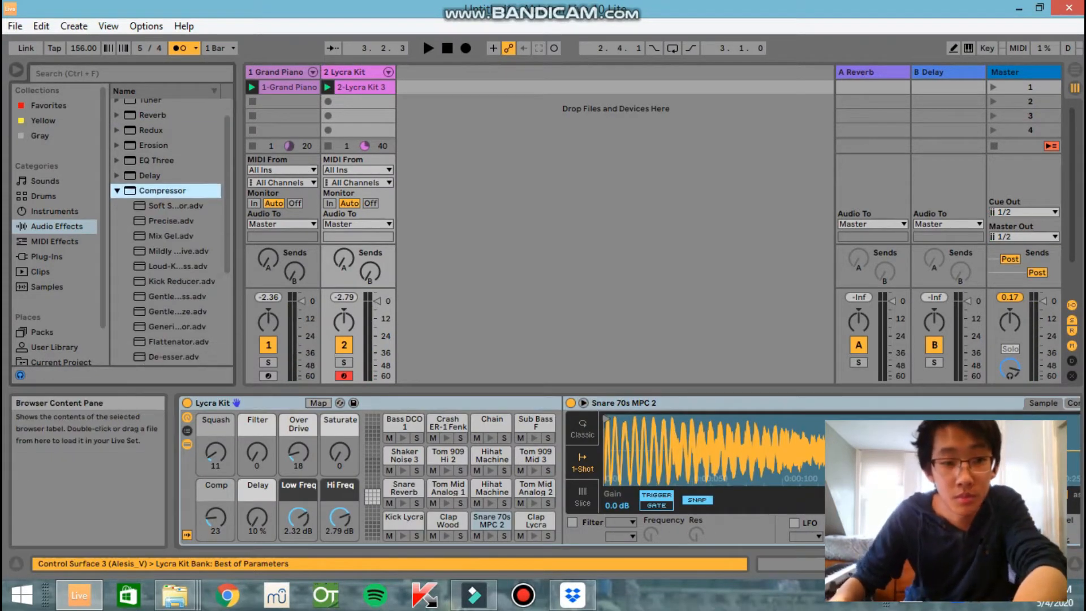
scroll(170, 232, "down", 5)
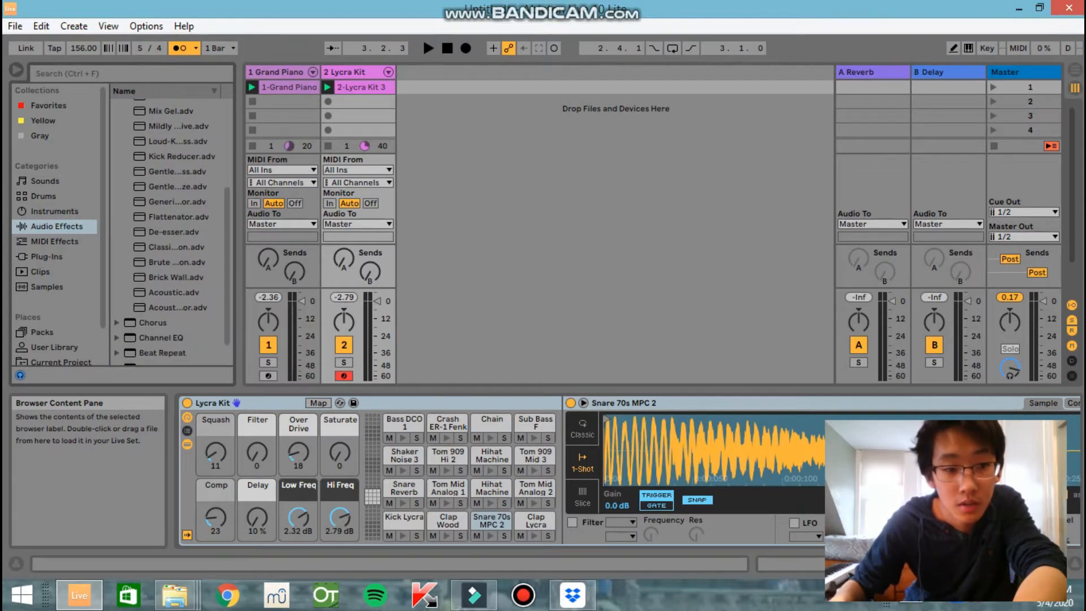
scroll(170, 232, "up", 3)
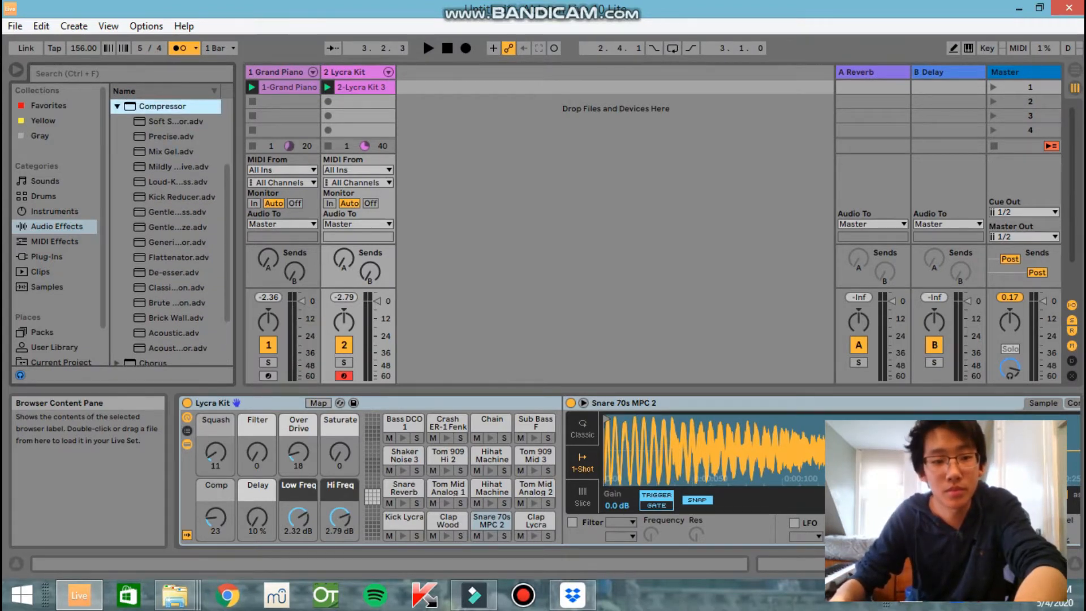
double_click(162, 107)
key("space")
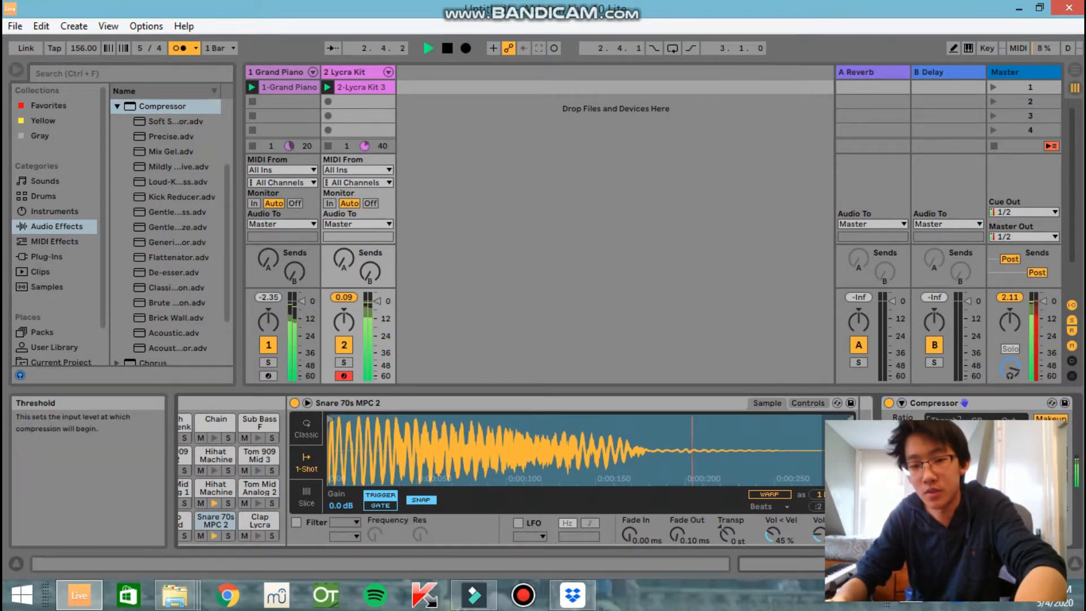
key("space")
Insert a third MIDI track after the Lycra Kit track and load the Old School Roads keys preset on it
right_click(451, 73)
left_click(496, 91)
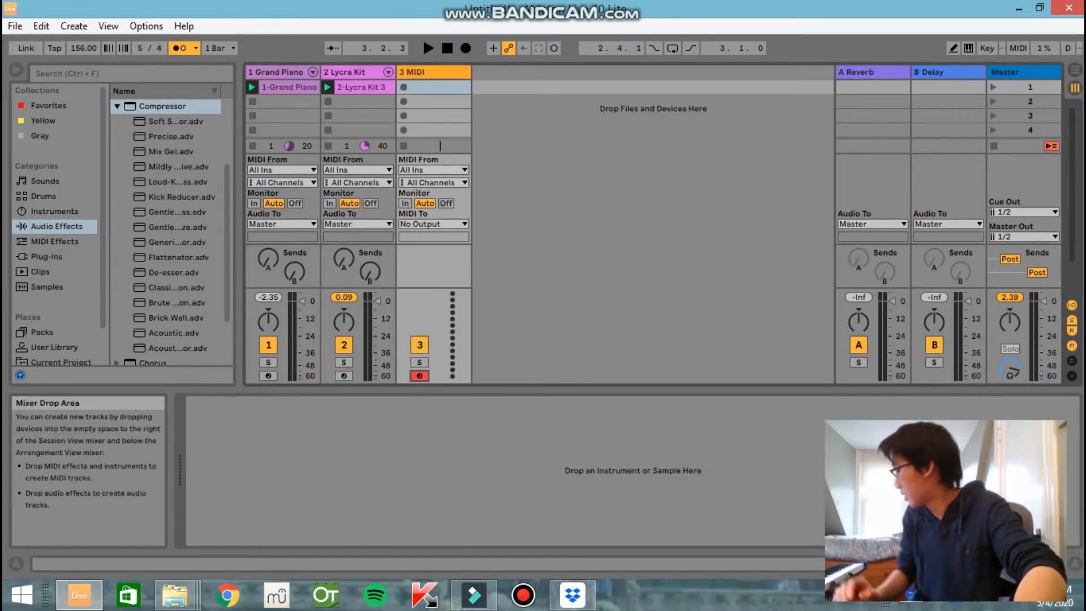
left_click(45, 181)
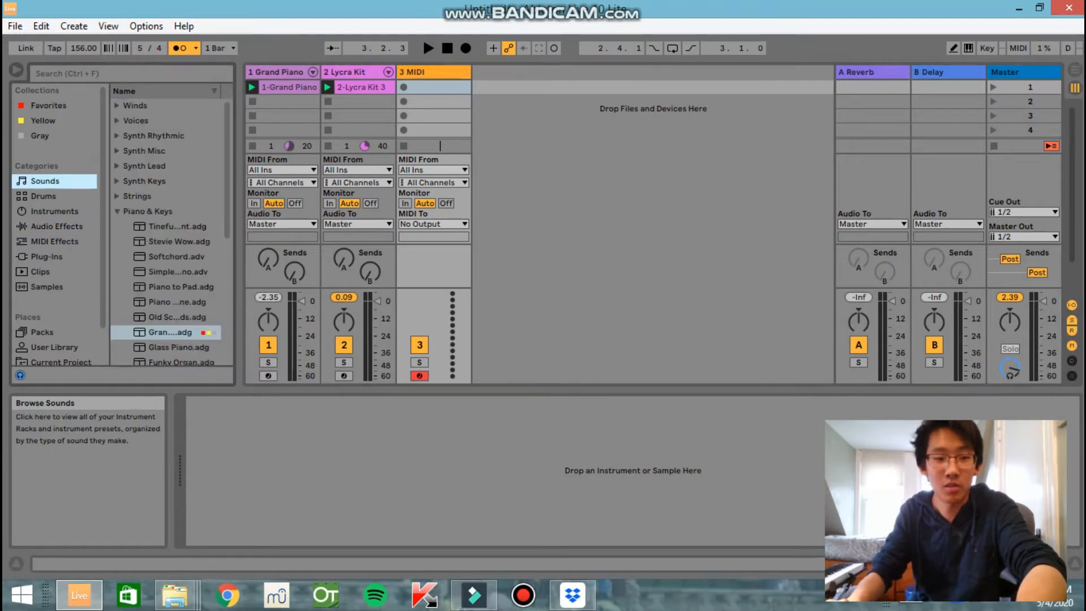
left_click(177, 317)
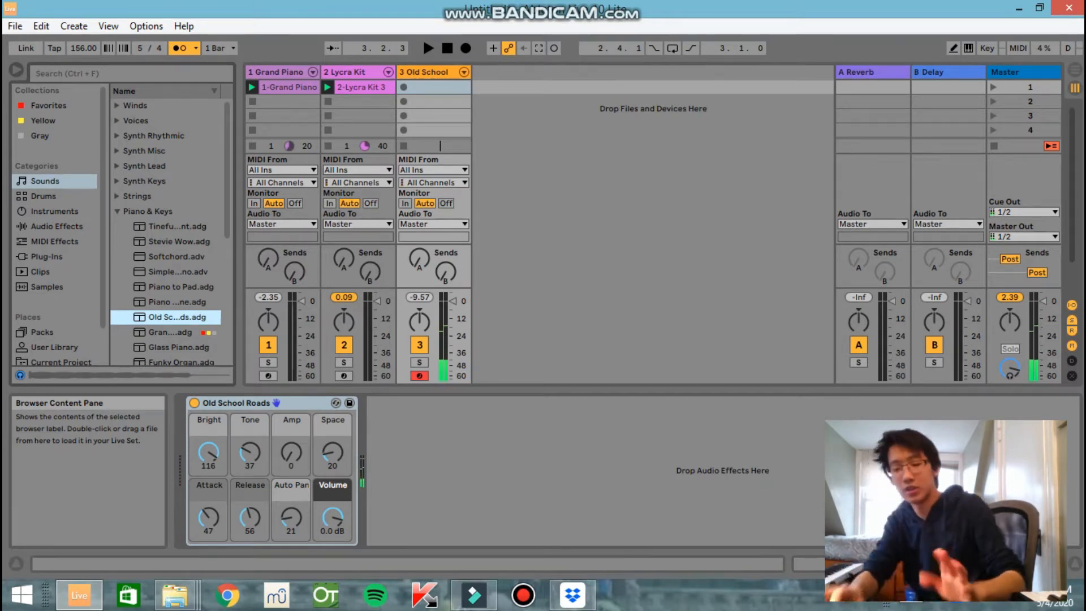
left_click(404, 88)
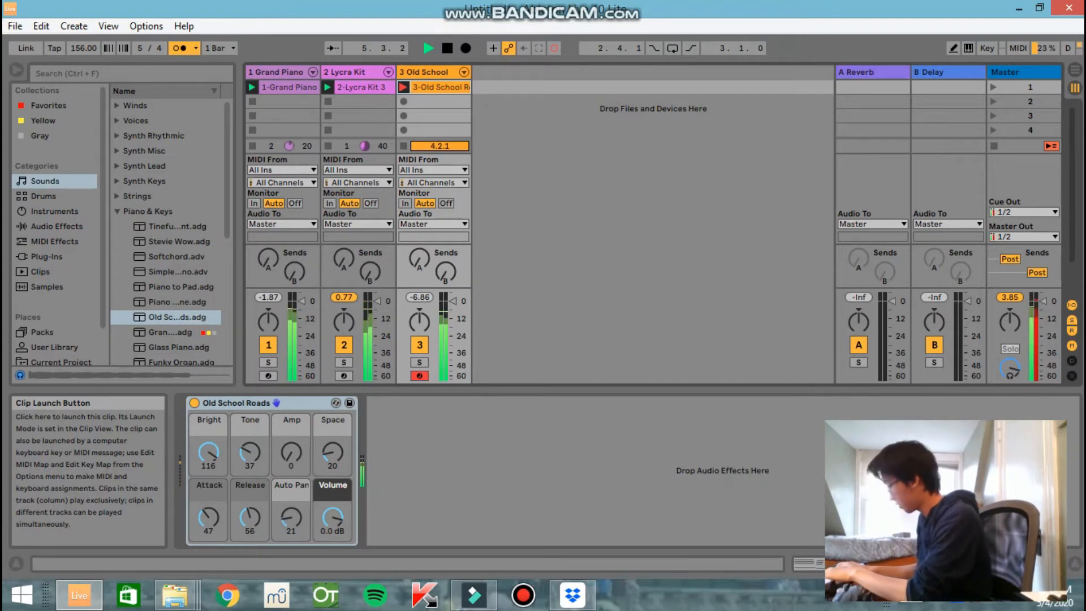
key("space")
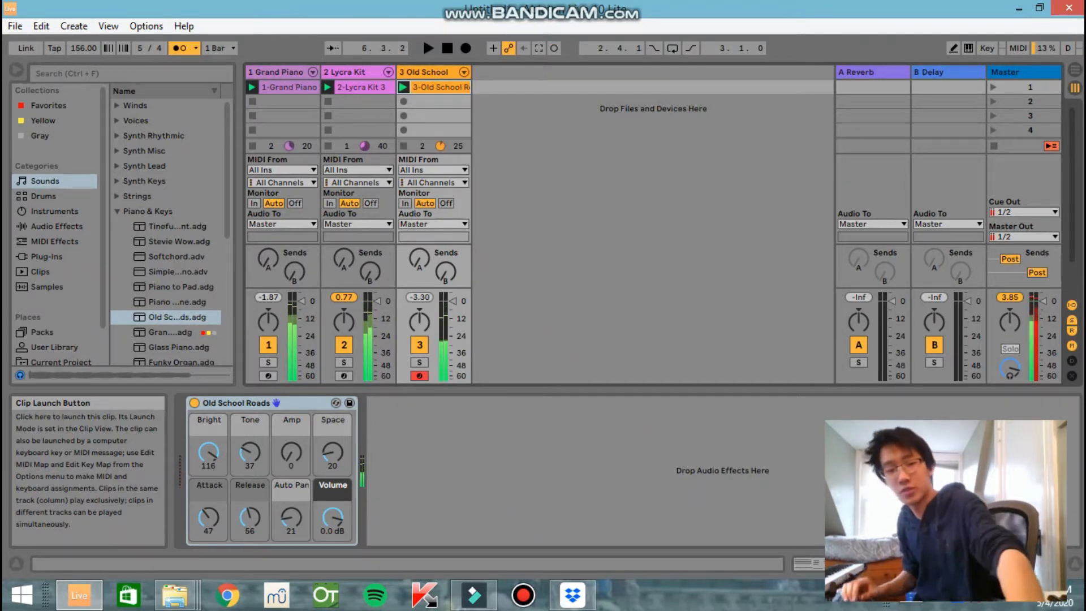
key("Delete")
Record a four-bar Old School Roads clip in the track's first slot, then open its notes and play it back
left_click(403, 87)
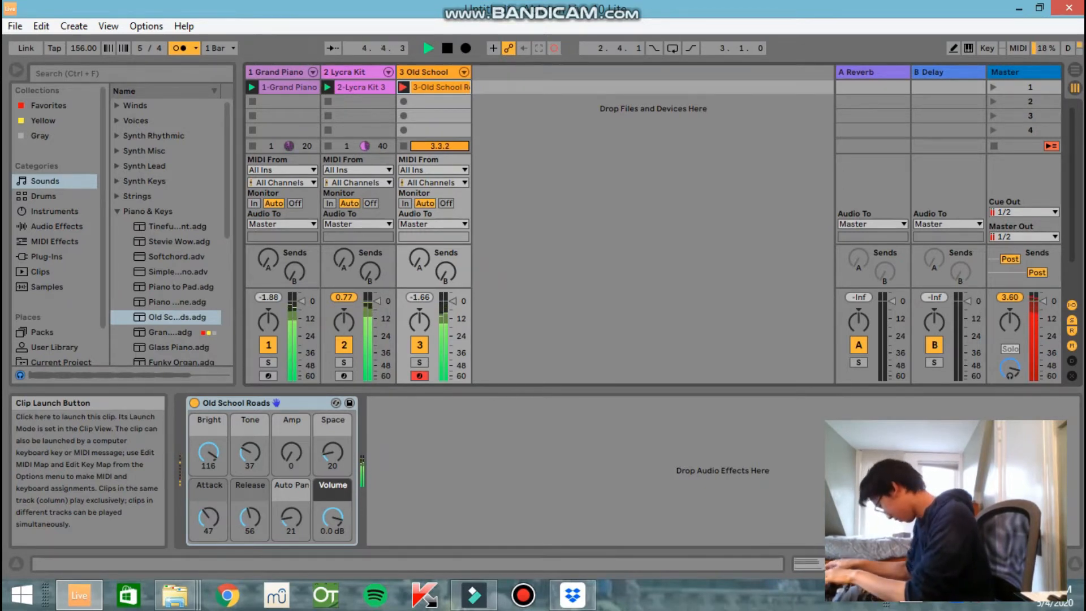
key("space")
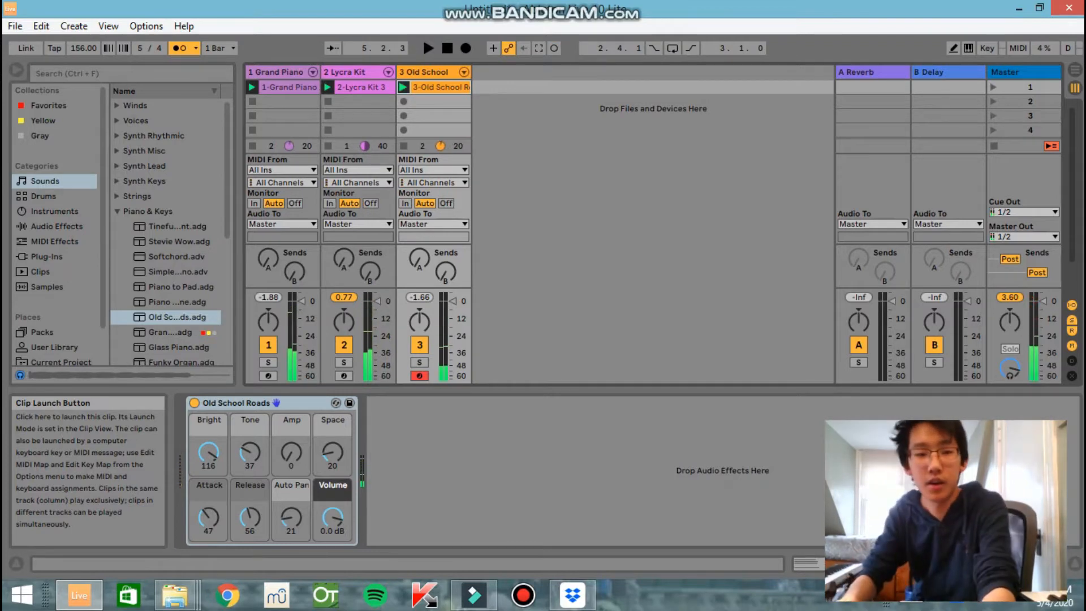
double_click(433, 87)
key("space")
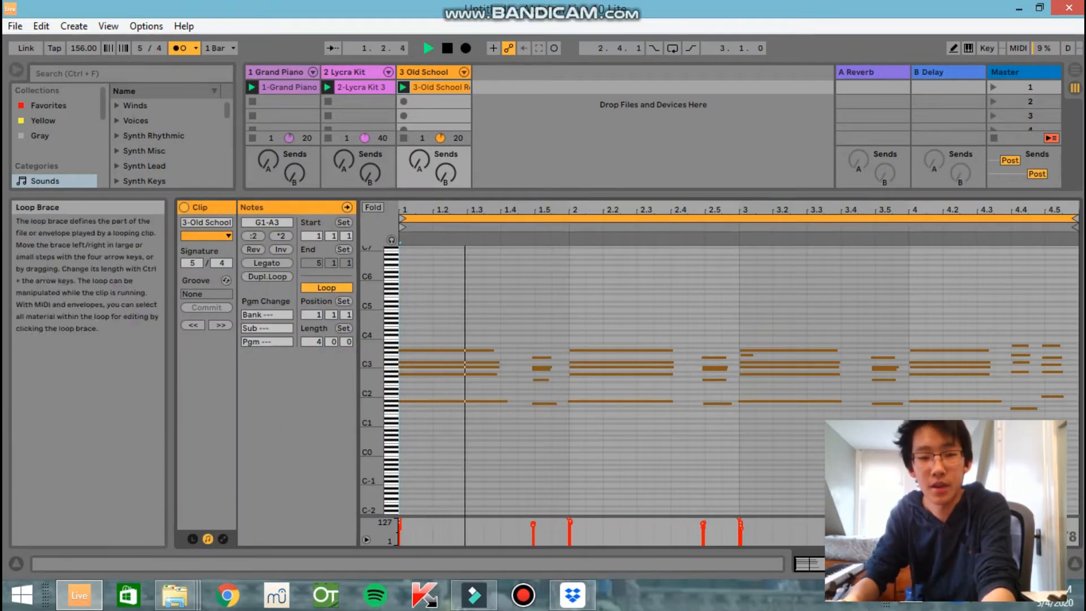
key("ctrl+alt+i")
left_click_drag(395, 254, 396, 294)
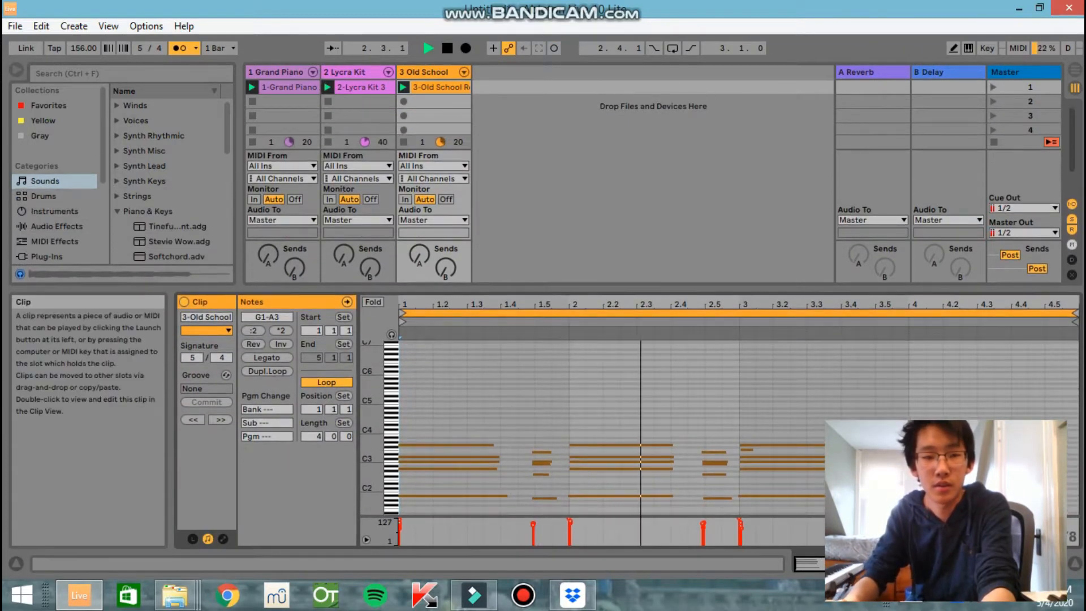
Set the Old School track's volume to -5.0 dB and the Lycra Kit track's volume to -12.0 dB, listening to the loops
double_click(353, 73)
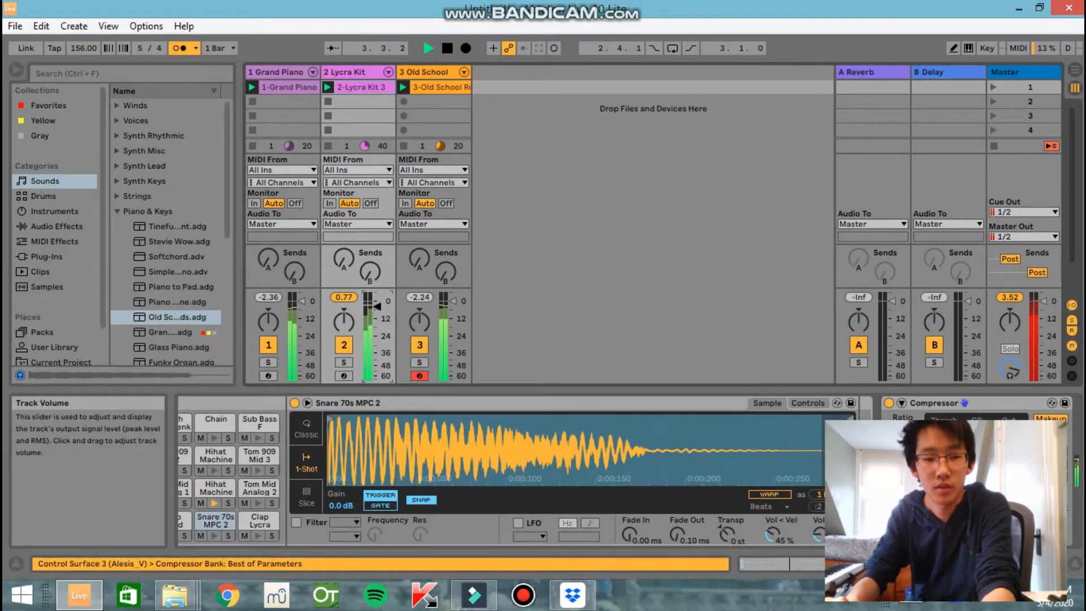
left_click_drag(452, 301, 453, 312)
key("space")
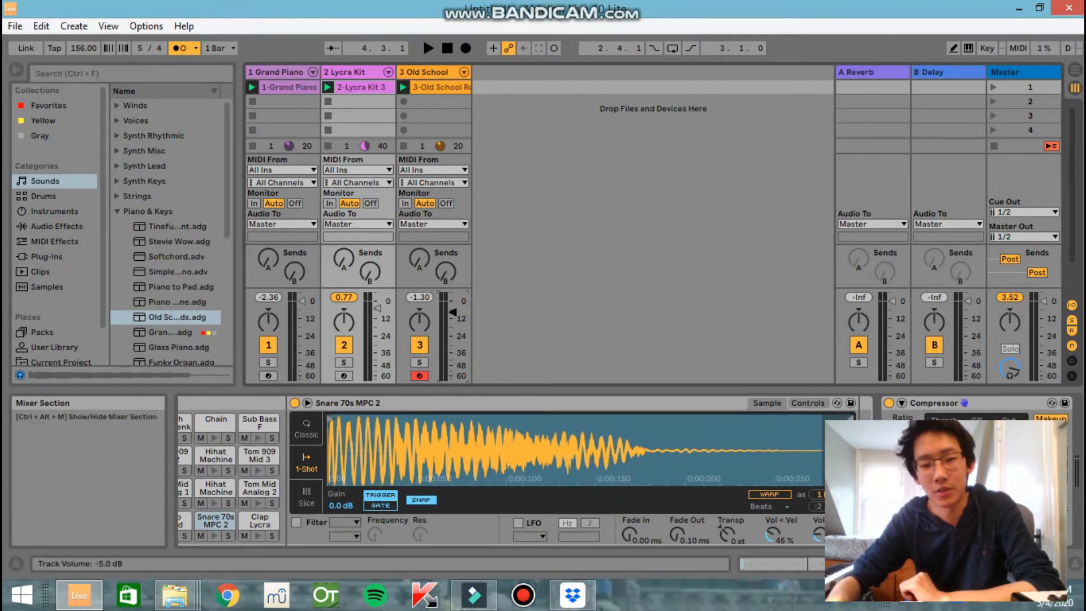
key("space")
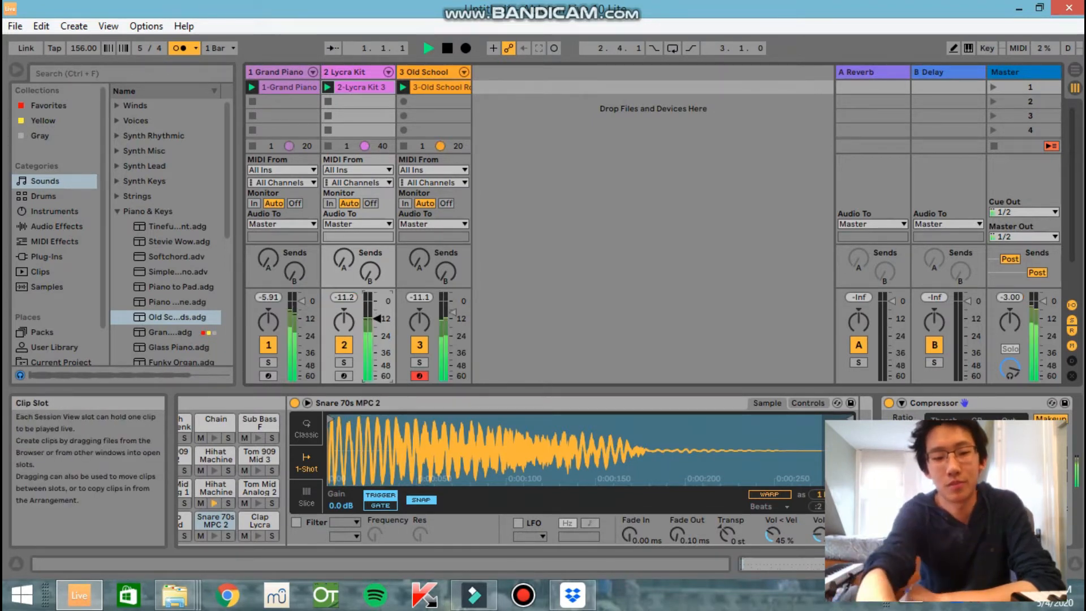
key("space")
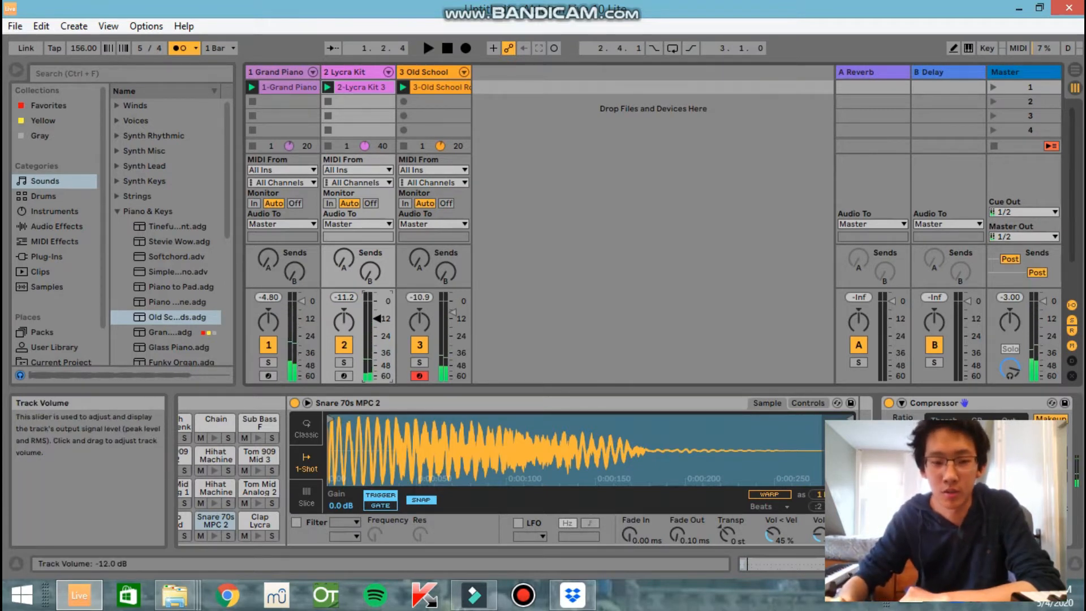
Insert a fourth MIDI track after the Old School track
right_click(506, 51)
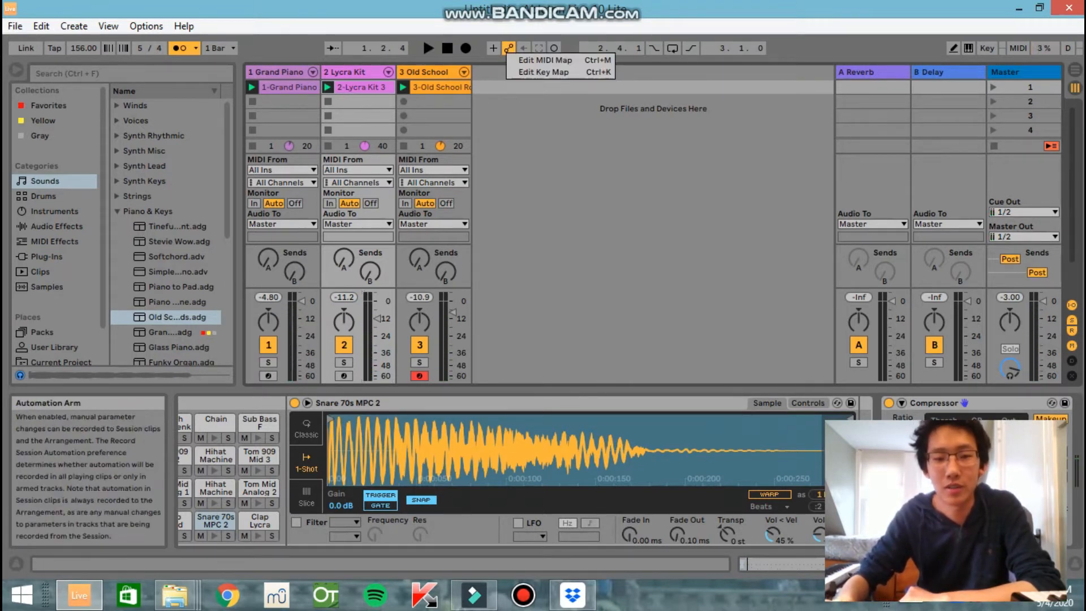
key("Escape")
right_click(512, 84)
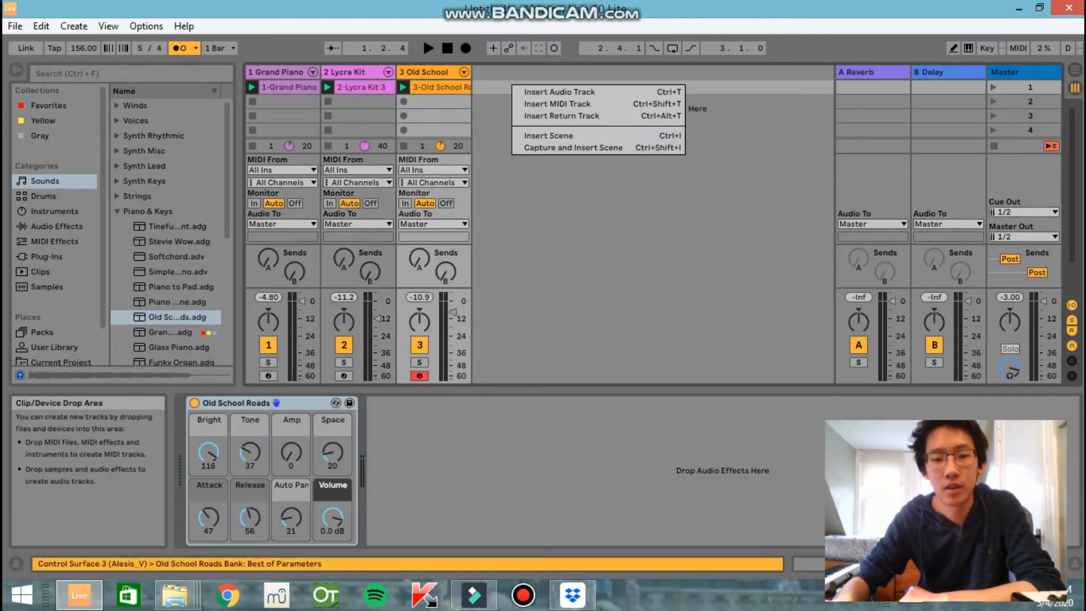
left_click(557, 103)
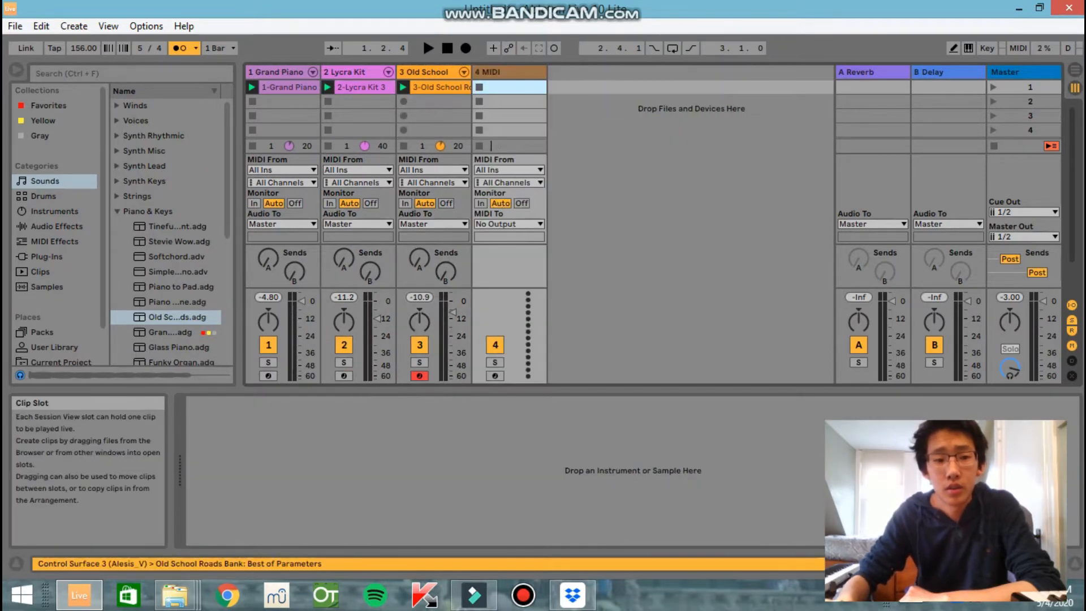
Browse the Sounds categories and the Piano & Keys presets for an instrument for the new MIDI track
left_click_drag(227, 170, 227, 287)
scroll(170, 232, "down", 1)
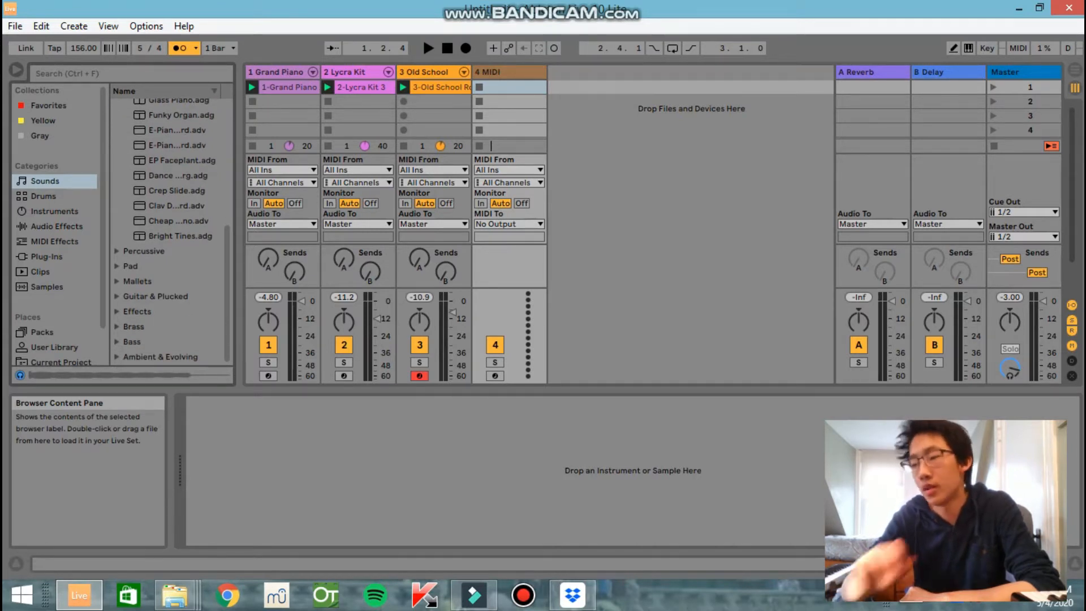
scroll(170, 232, "up", 6)
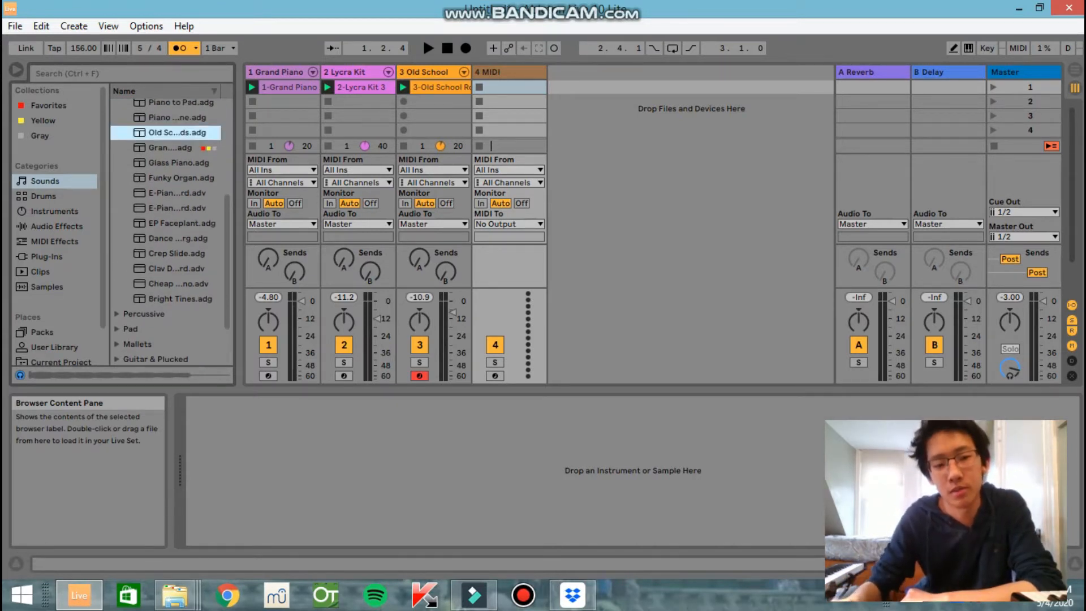
scroll(170, 232, "down", 1)
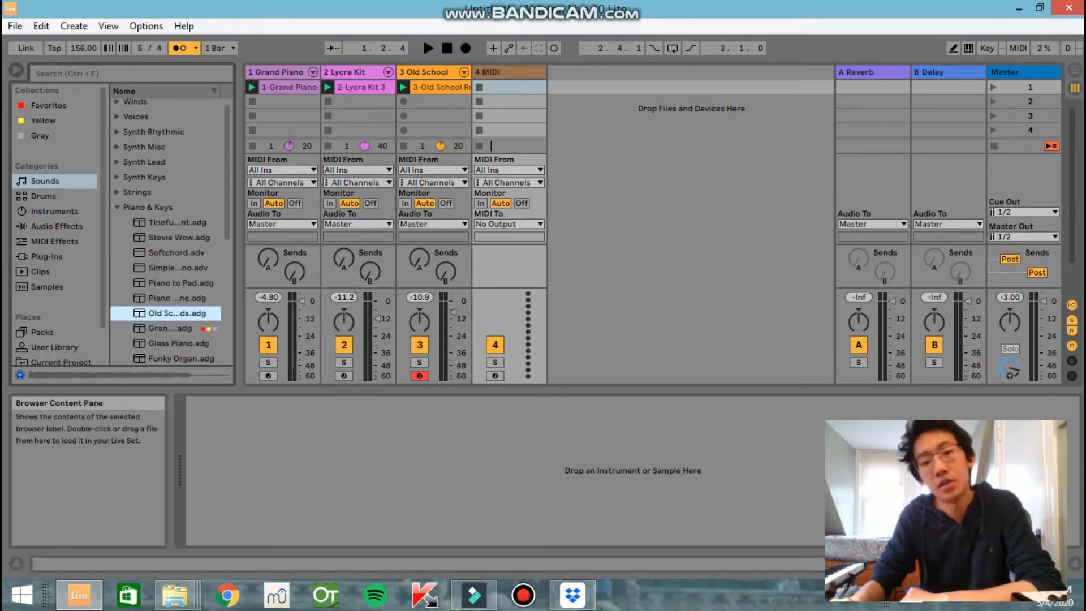